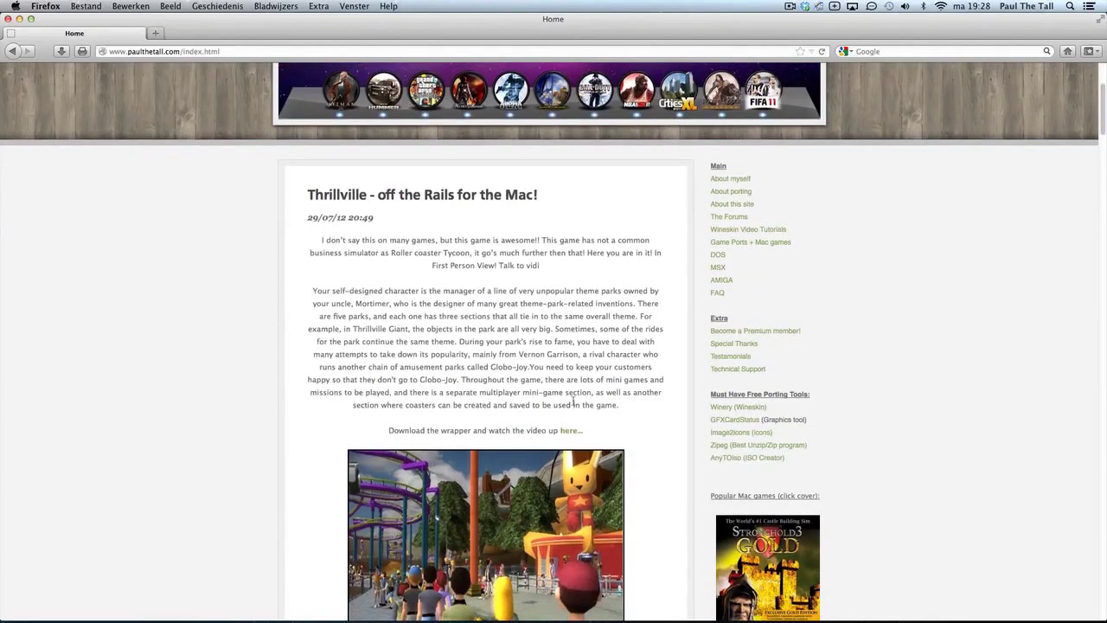
scroll(573, 404, "down", 2)
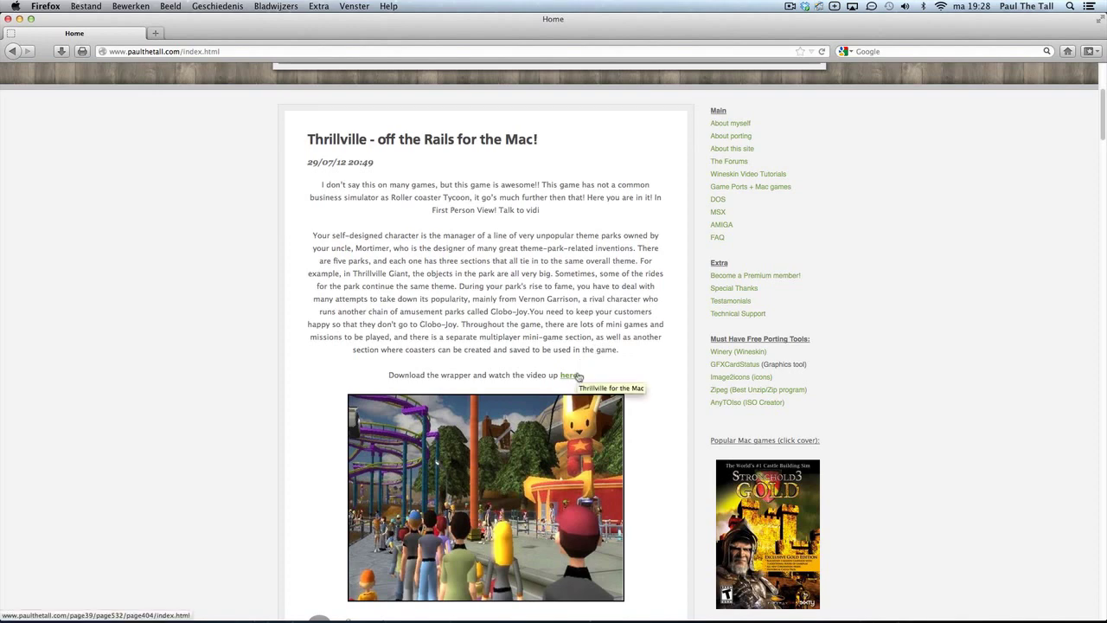
scroll(577, 376, "up", 5)
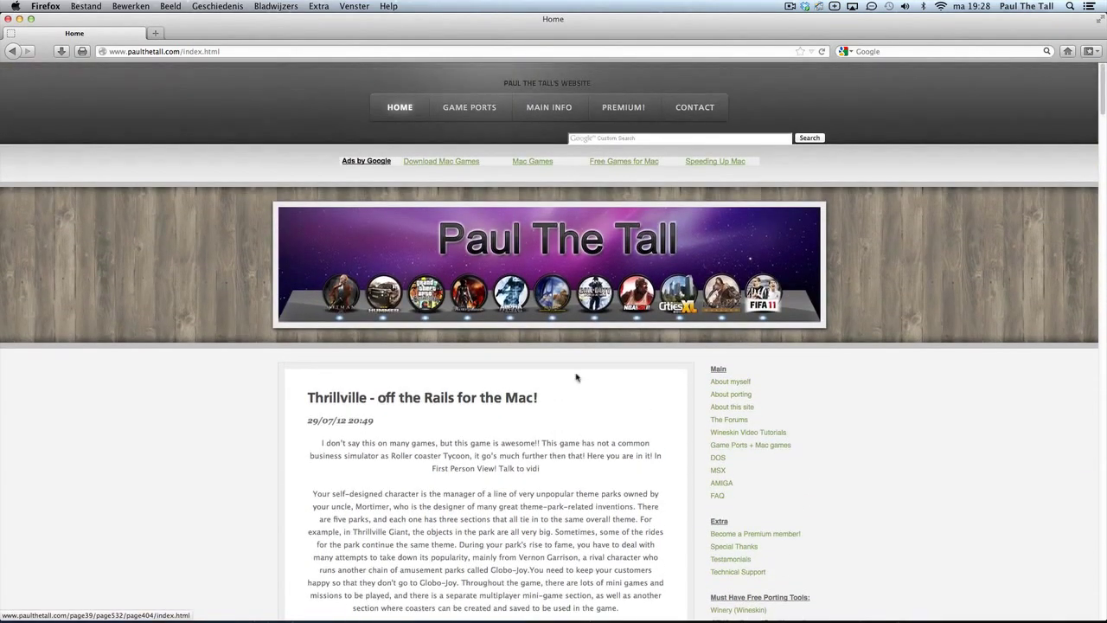
scroll(576, 376, "down", 3)
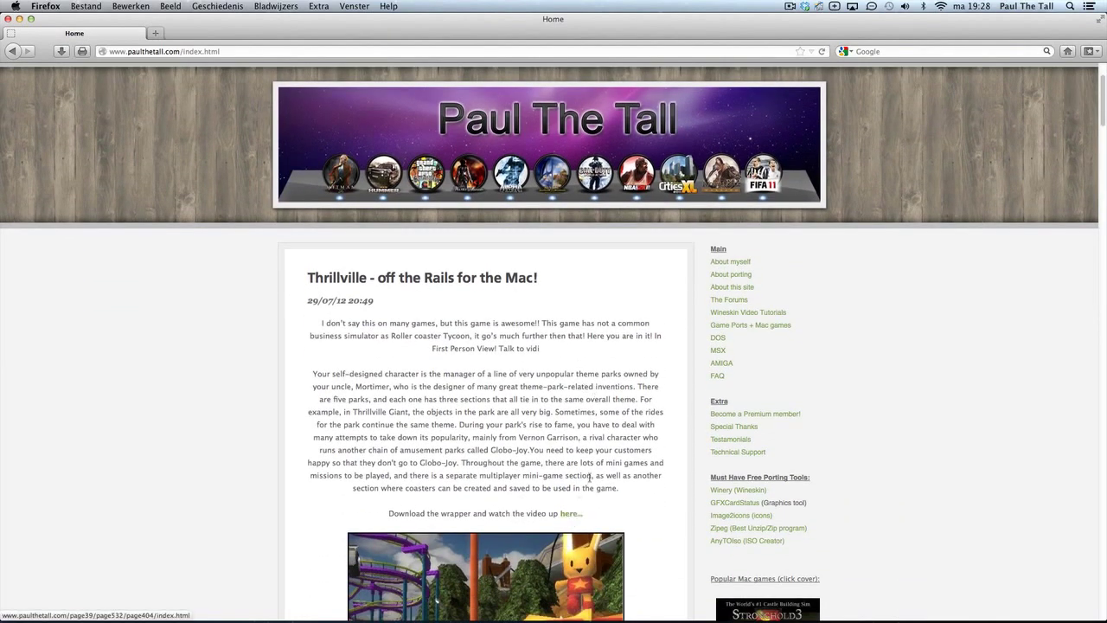
scroll(540, 428, "up", 3)
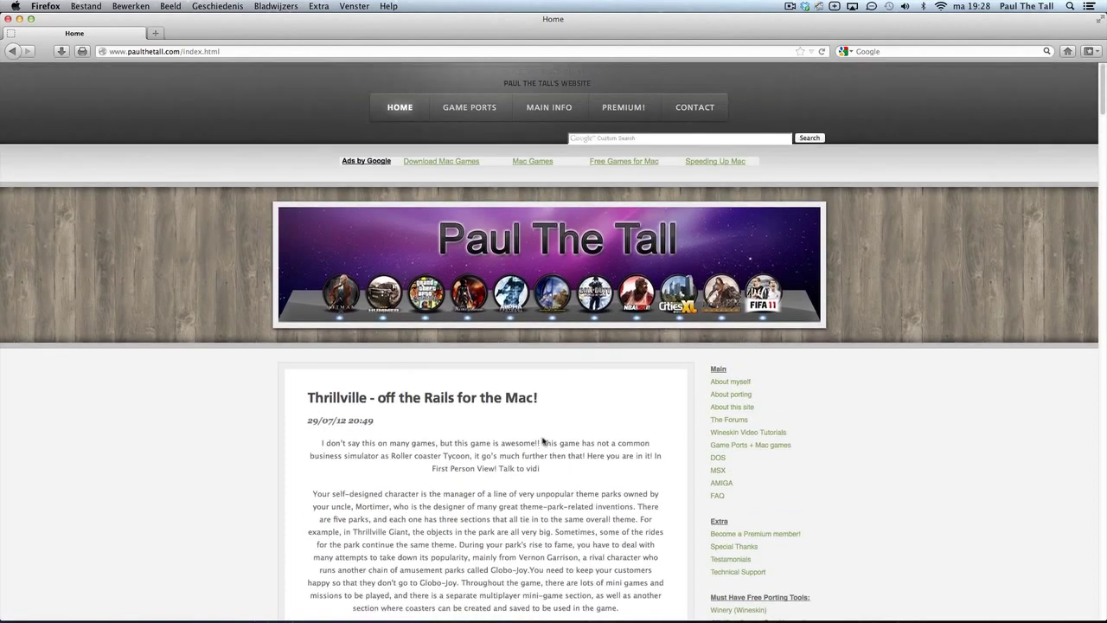
Open the Thrillville - Off the Rails page from the Other Simulator Games list in the site's Game Ports section
left_click(761, 445)
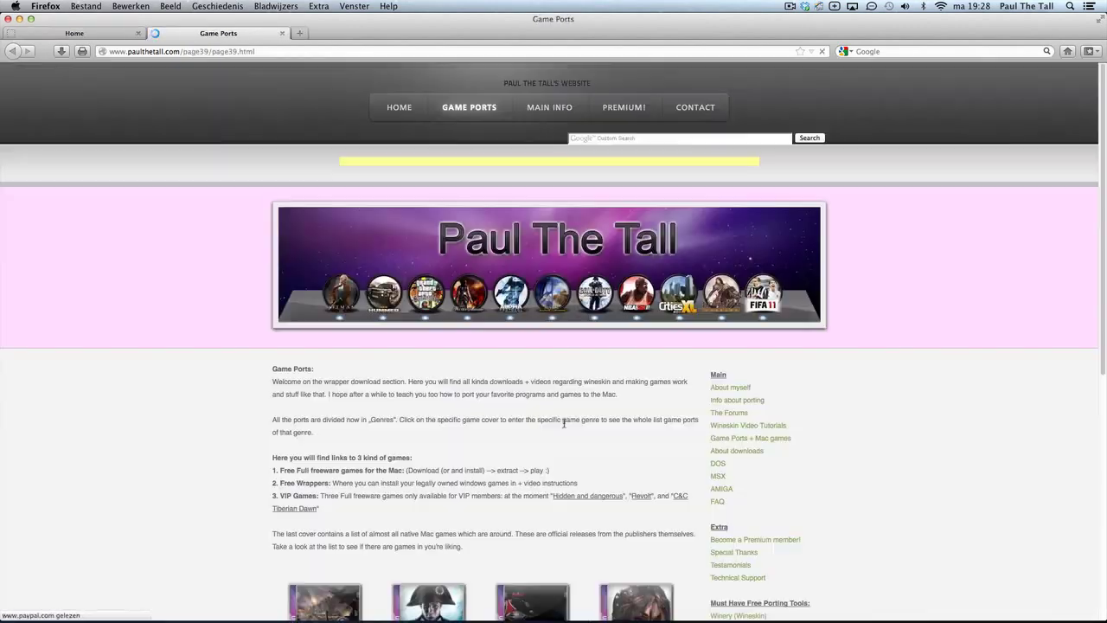
scroll(564, 422, "down", 5)
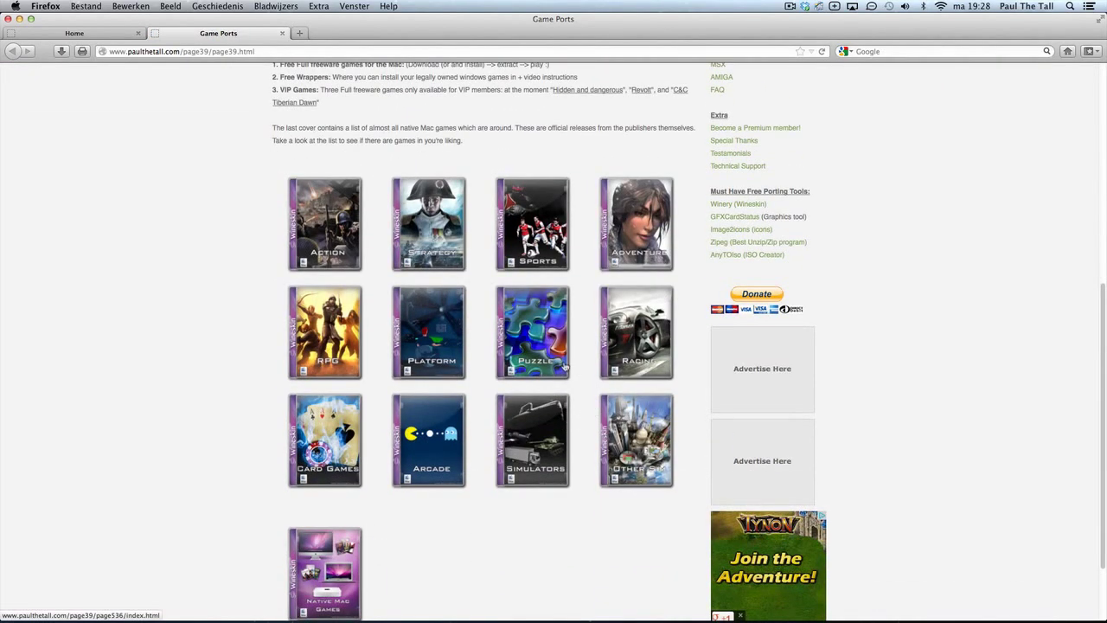
left_click(640, 449)
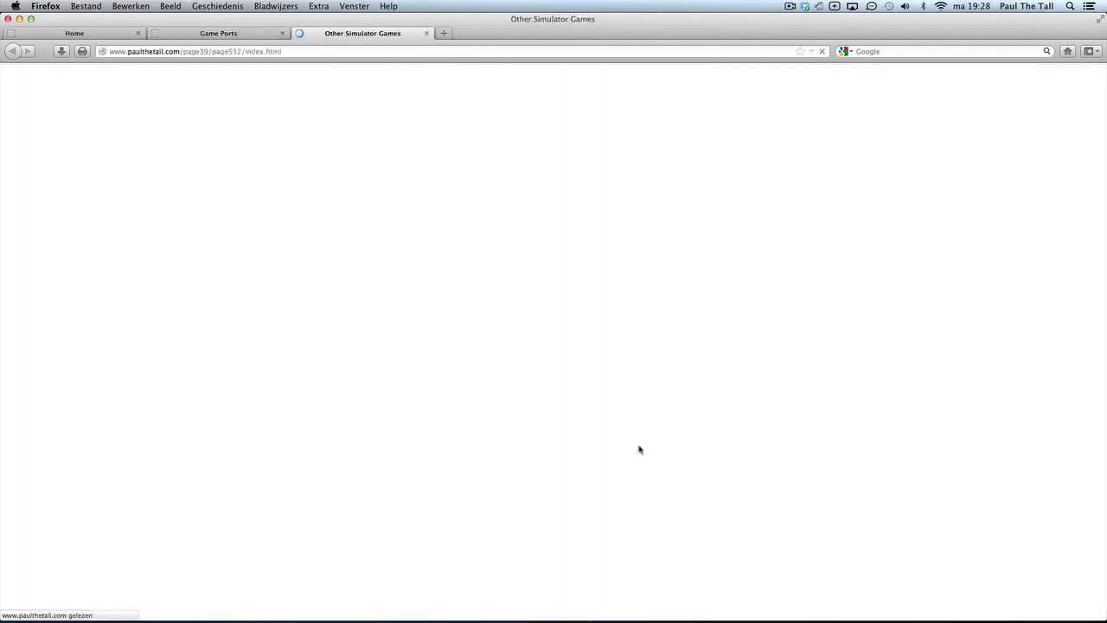
scroll(635, 454, "down", 5)
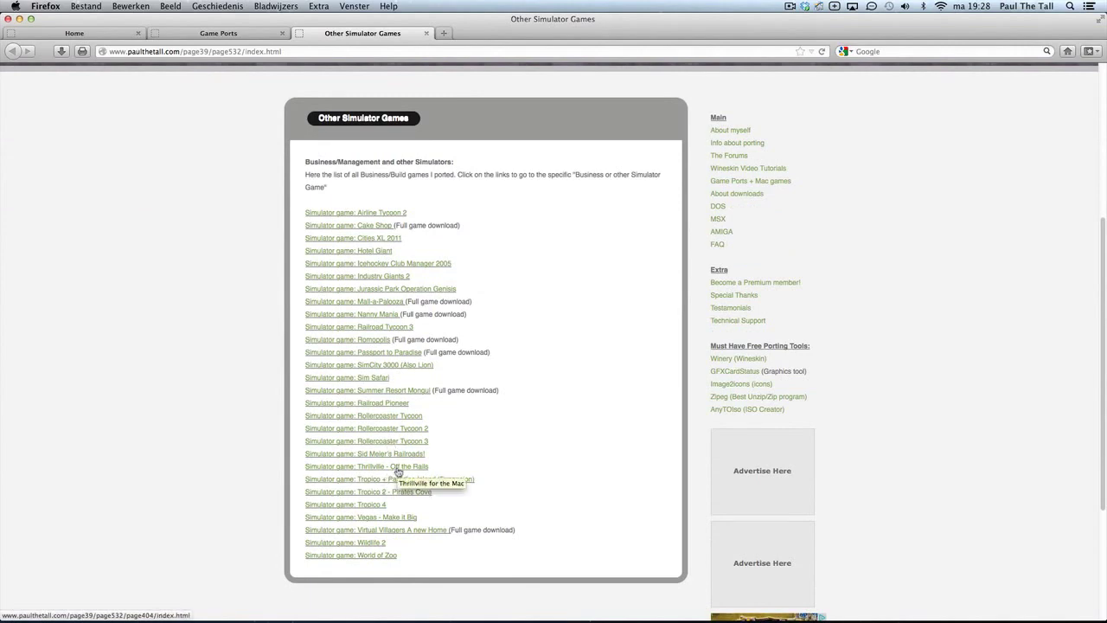
left_click(397, 471)
scroll(395, 482, "down", 3)
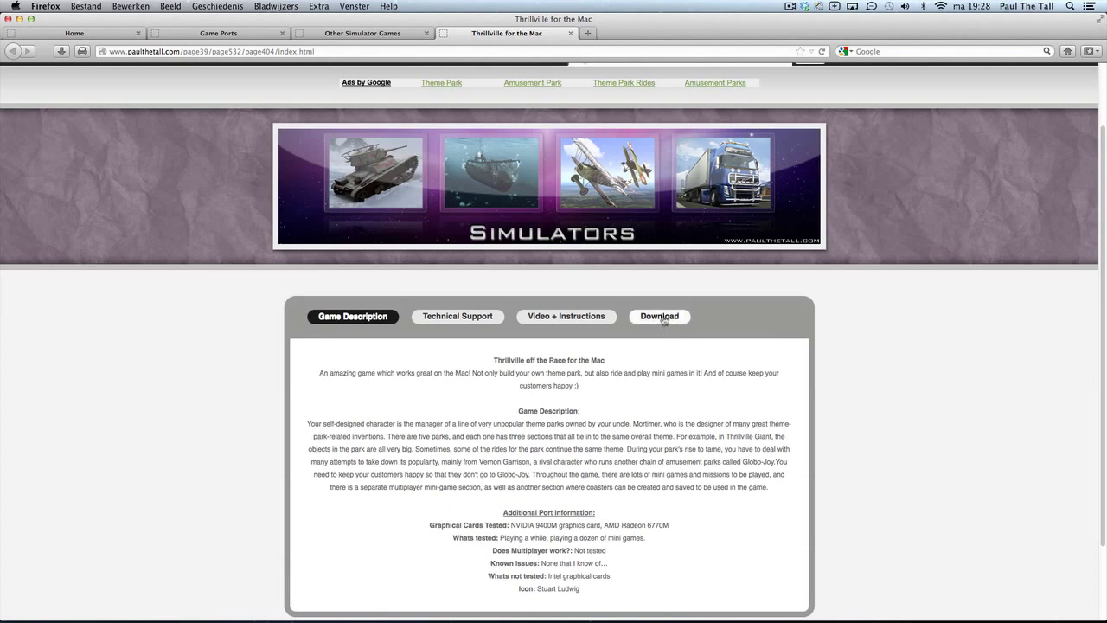
Open the FileFactory page for Thrillville.dmg from the game's download section, and minimize the browser window
left_click(661, 316)
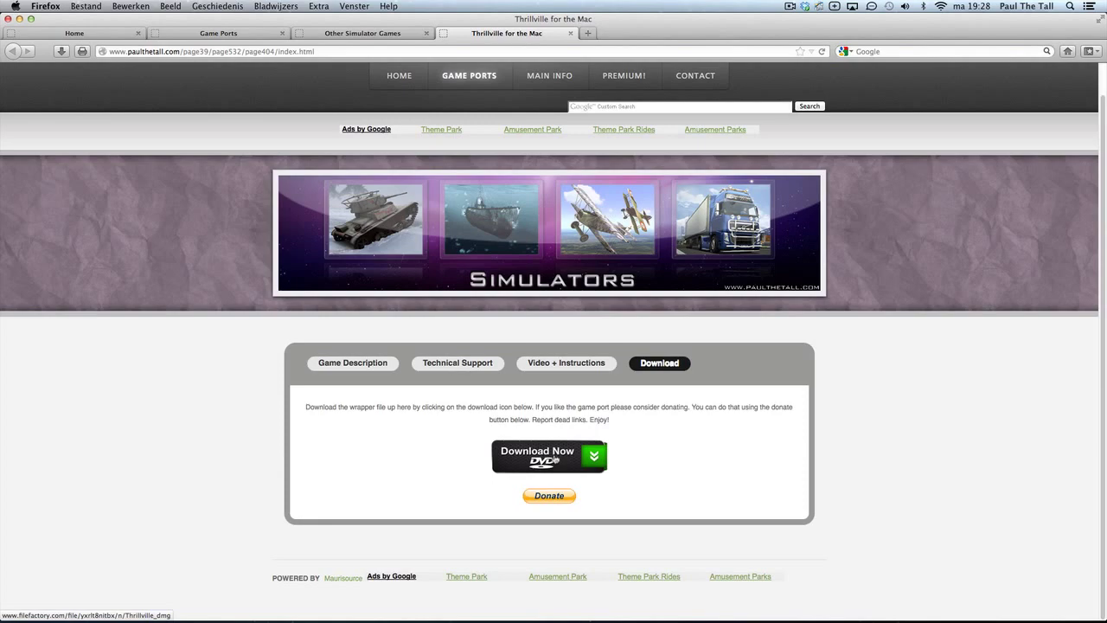
left_click(554, 459)
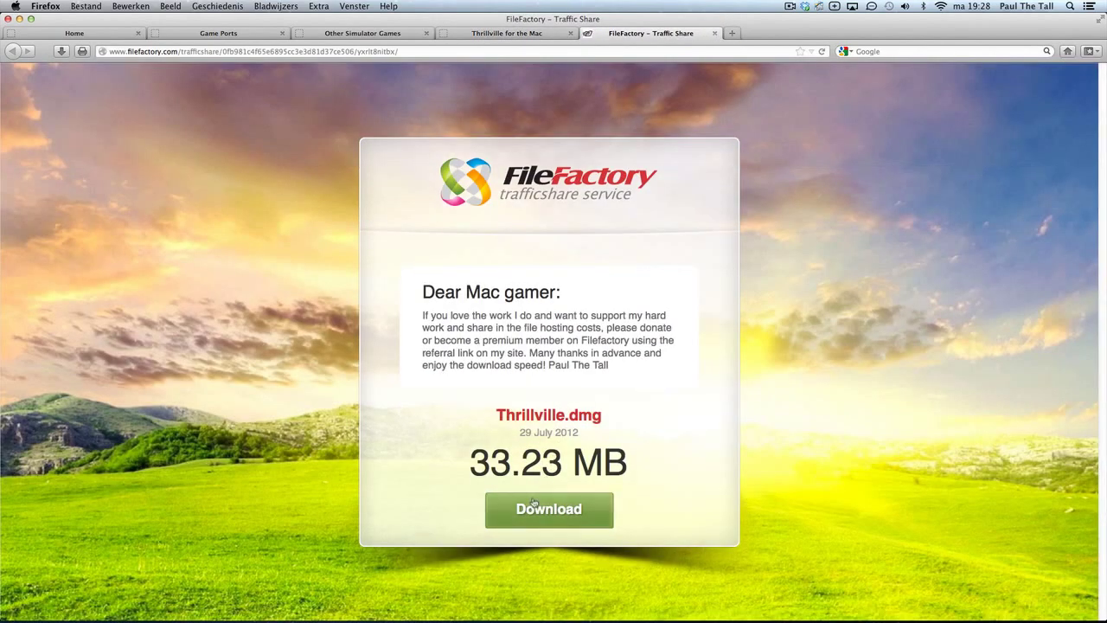
left_click(20, 19)
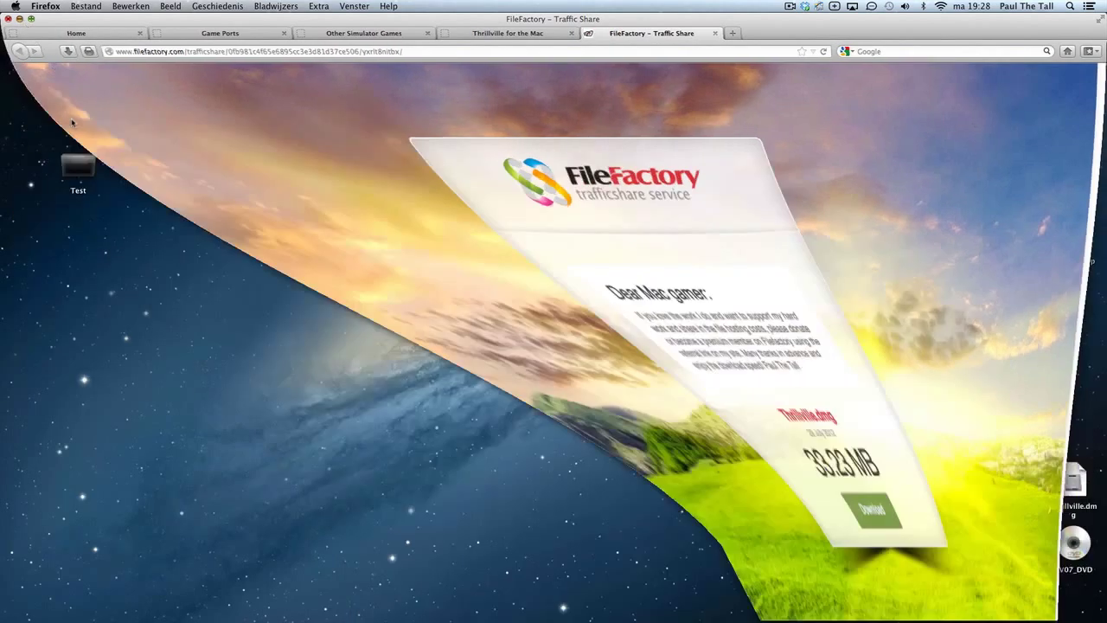
Mount Thrillville.dmg from the desktop, agreeing to its license and skipping the image verification
double_click(1083, 487)
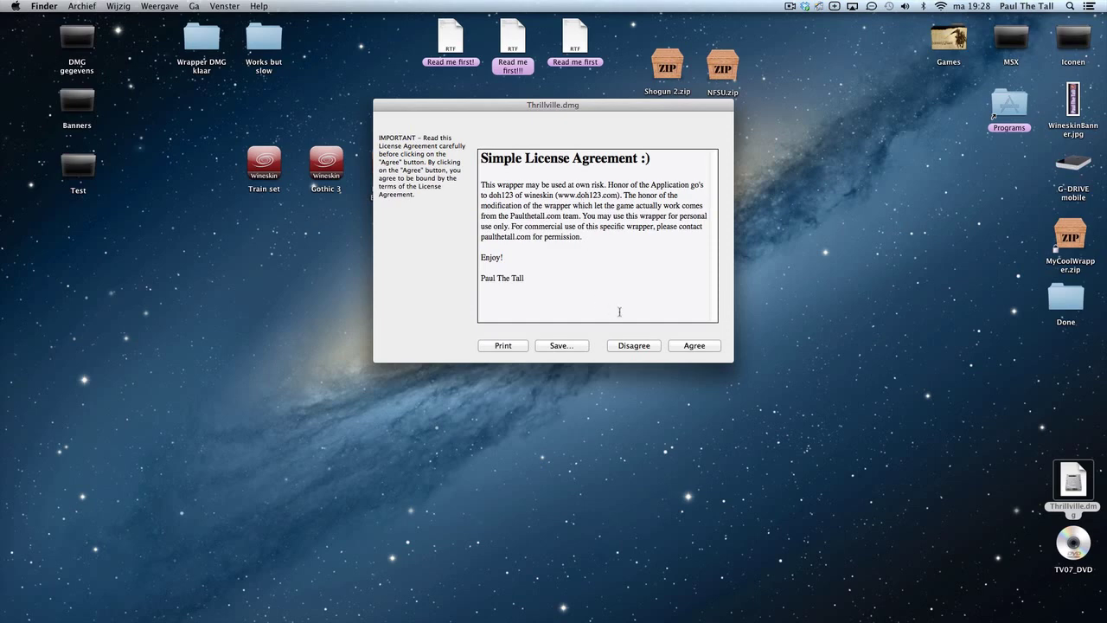
left_click(702, 347)
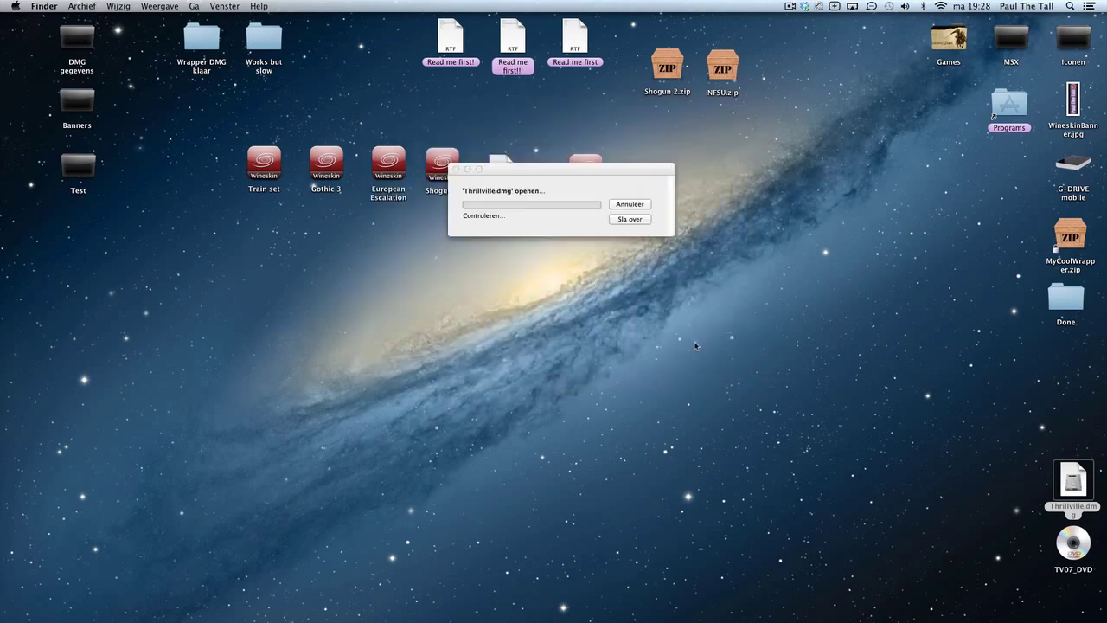
left_click(634, 219)
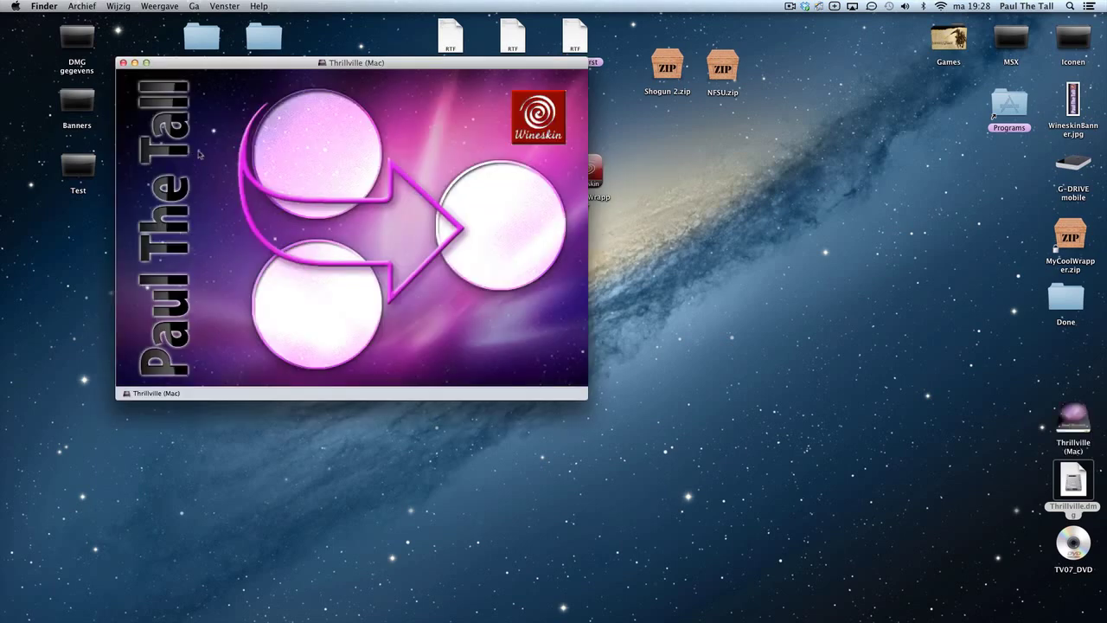
Copy the Thrillville wrapper from the disk image to the desktop and close the disk image window
left_click(314, 144)
left_click_drag(315, 144, 694, 299)
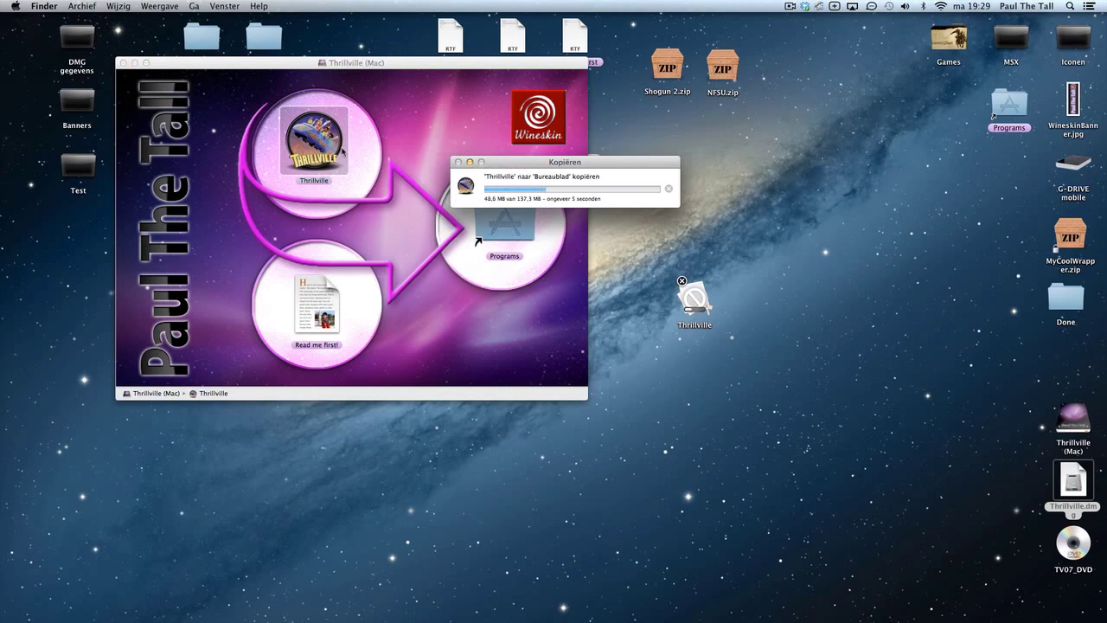
left_click(124, 62)
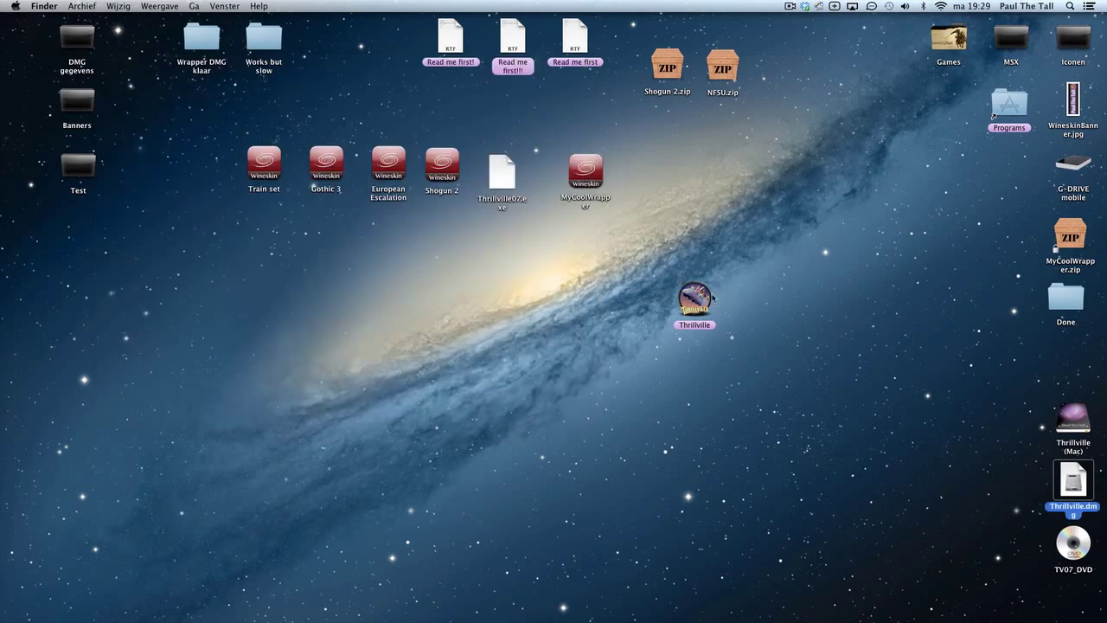
Move the Thrillville wrapper and the TV07_DVD disc to free spots nearer the middle of the desktop
left_click(696, 300)
left_click_drag(692, 301, 481, 356)
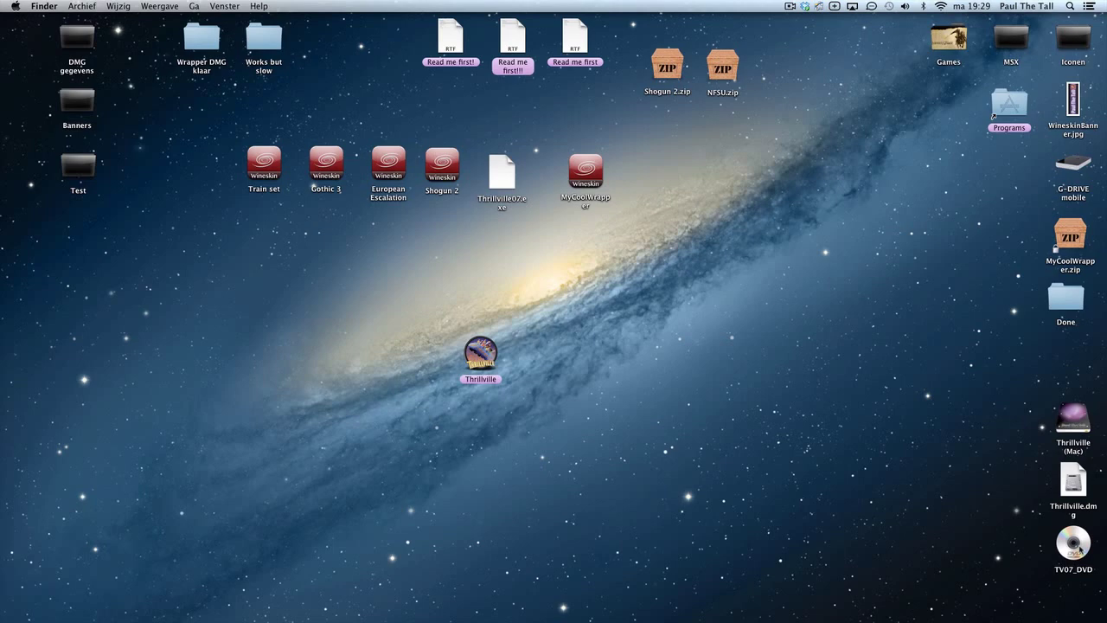
left_click_drag(1077, 544, 869, 380)
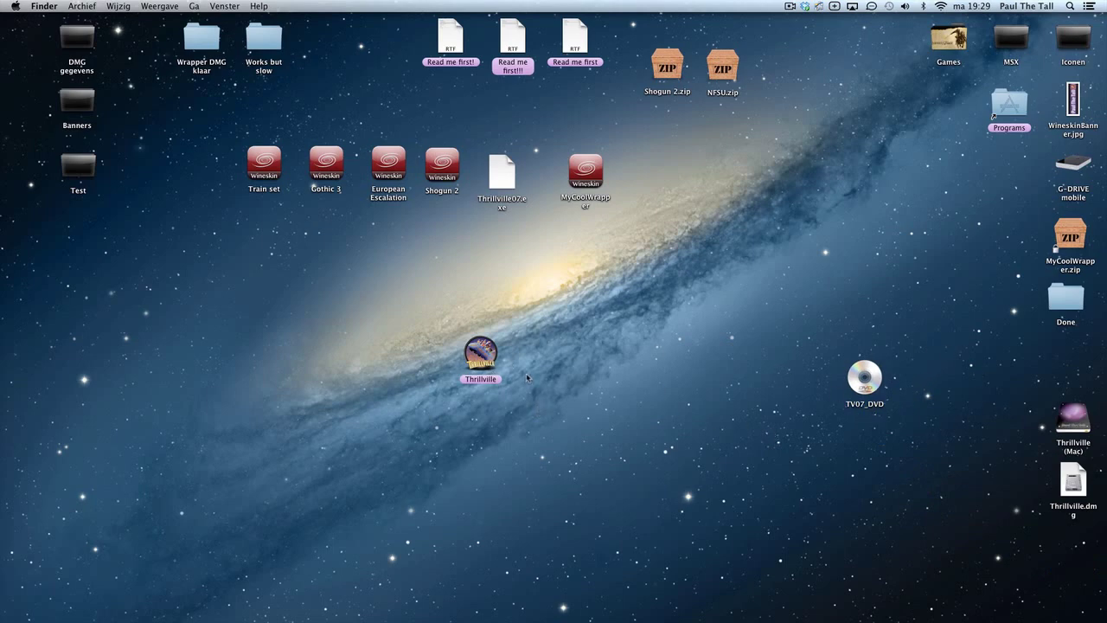
Launch the Thrillville wrapper and start its software installation by choosing a setup executable
double_click(489, 357)
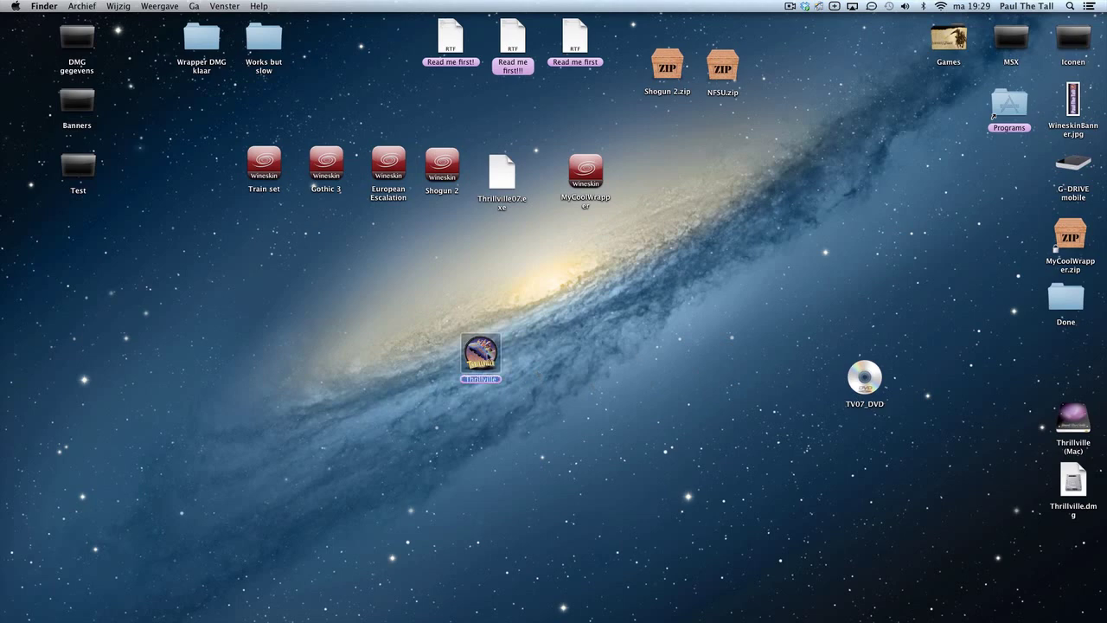
left_click(539, 254)
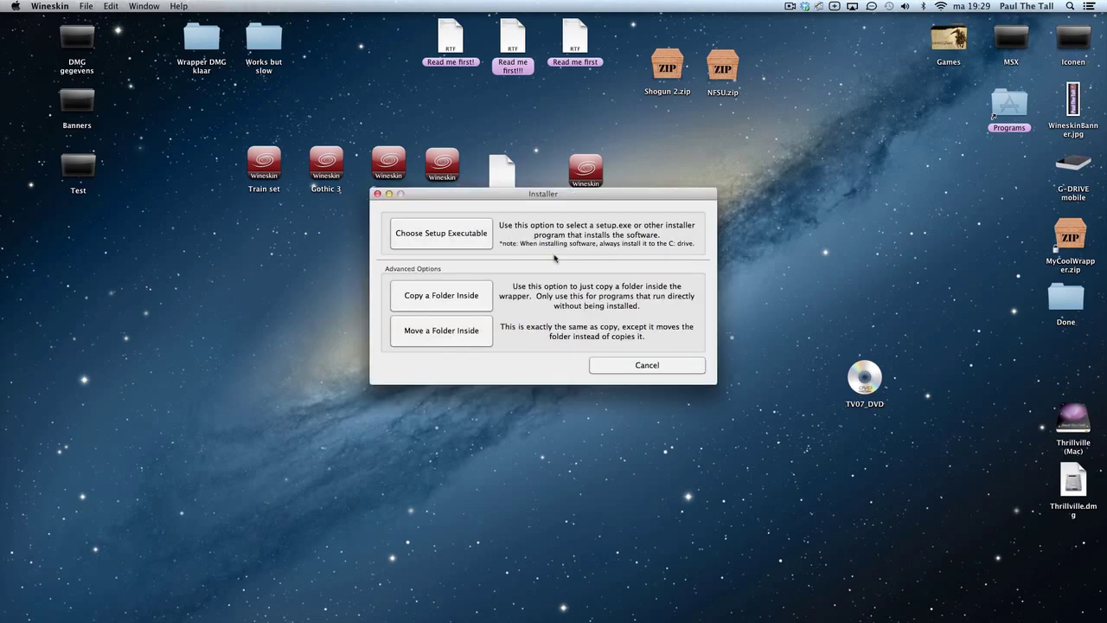
left_click(436, 239)
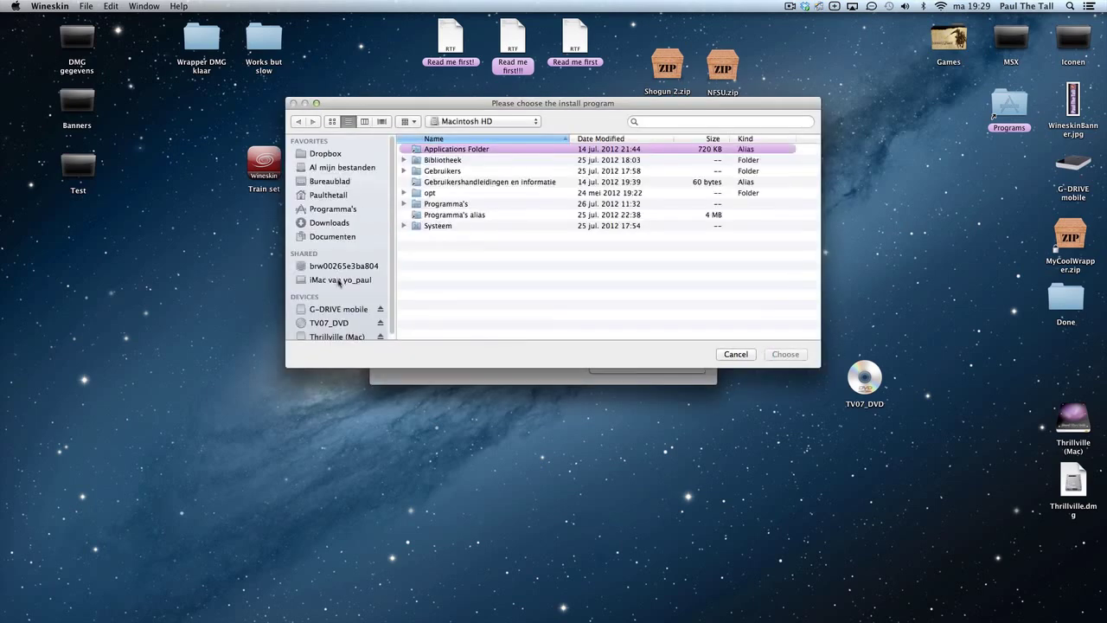
Eject the Thrillville (Mac) volume and select setup.exe on TV07_DVD as the install program
left_click(319, 320)
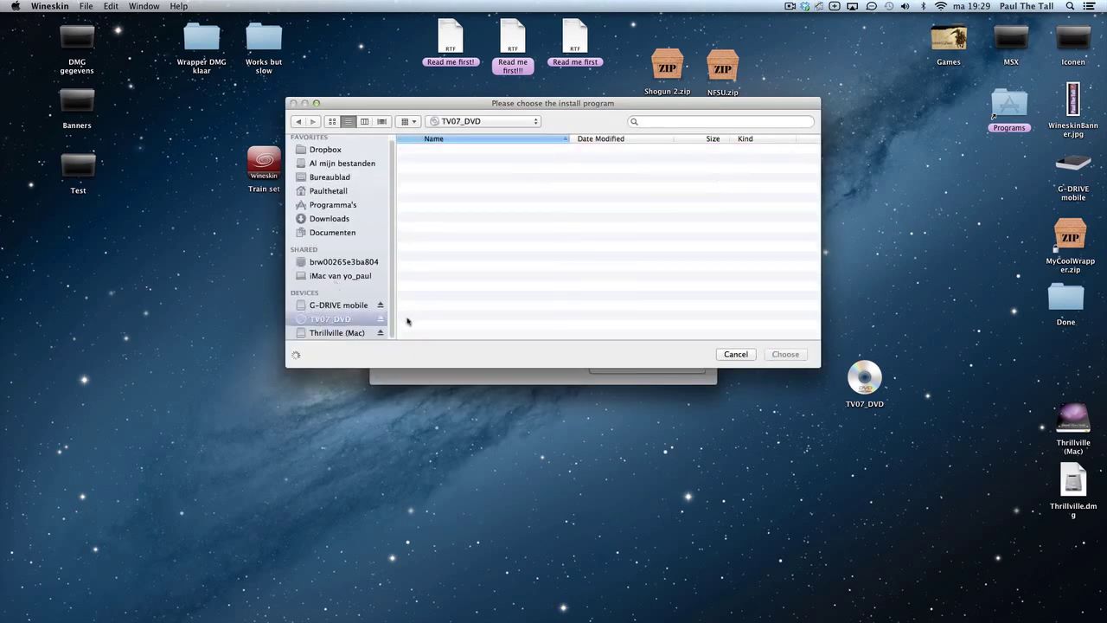
left_click(379, 332)
scroll(506, 310, "down", 10)
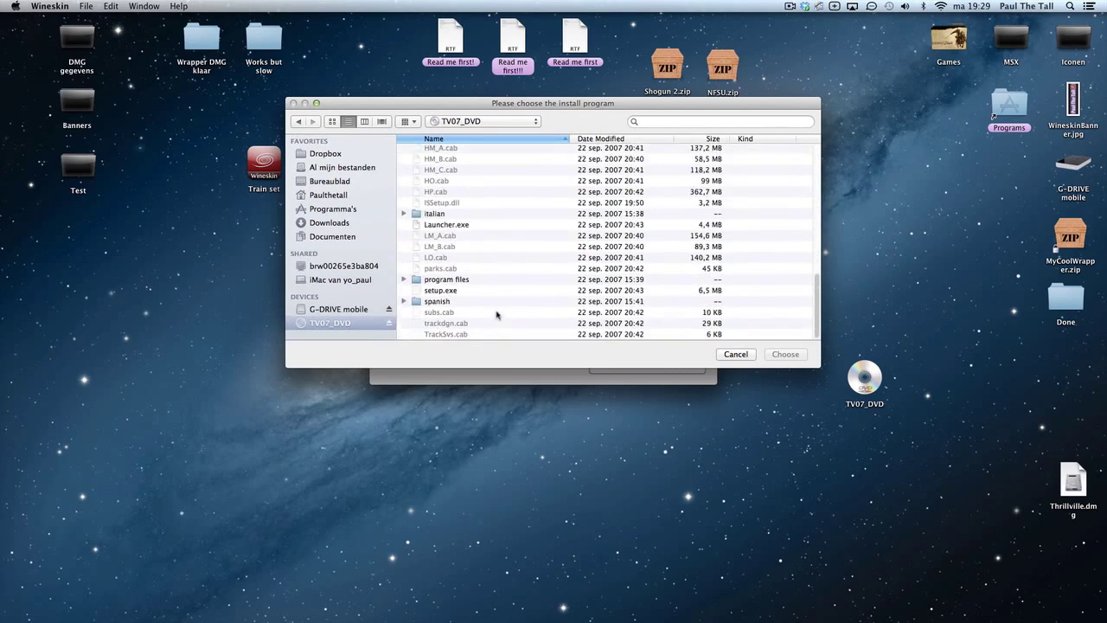
double_click(443, 290)
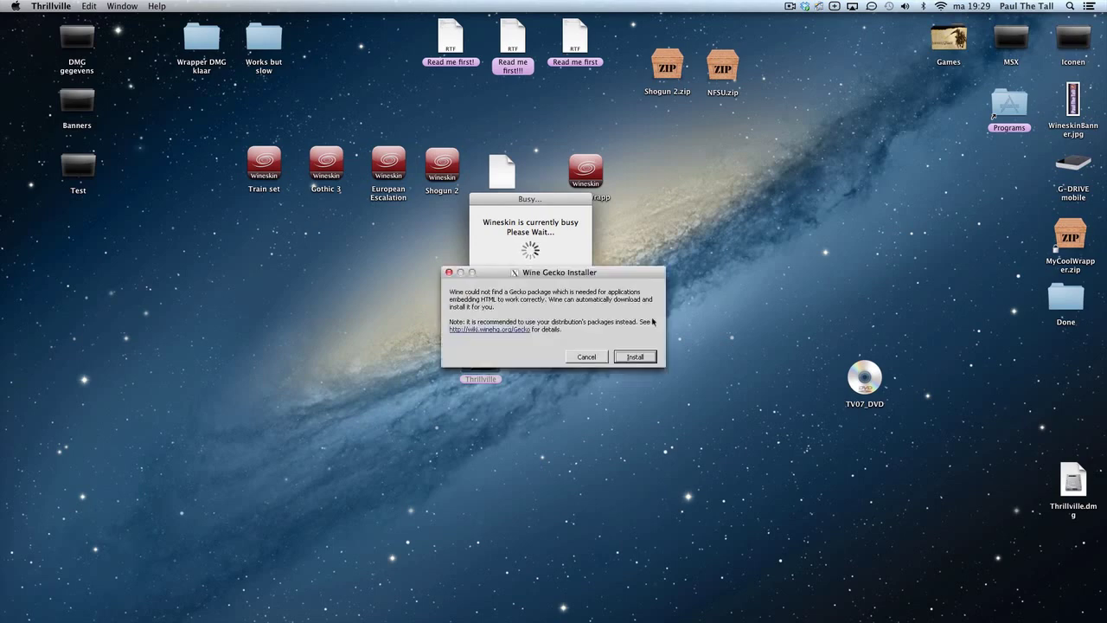
Decline the Wine Gecko installation and start the Thrillville '07 setup with English as its language
left_click(584, 357)
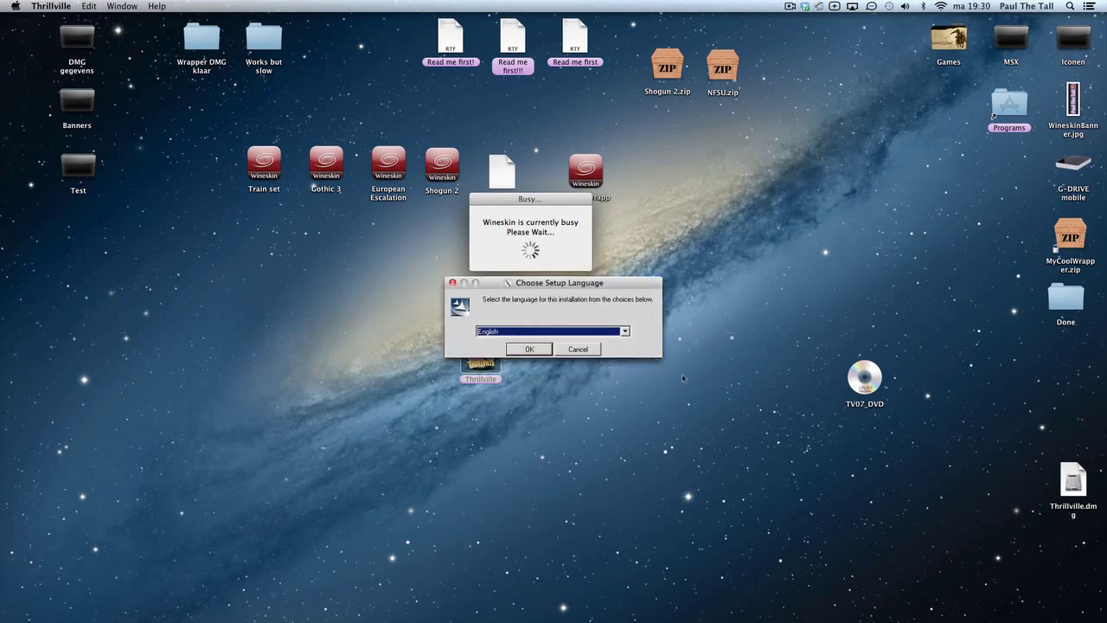
left_click(533, 351)
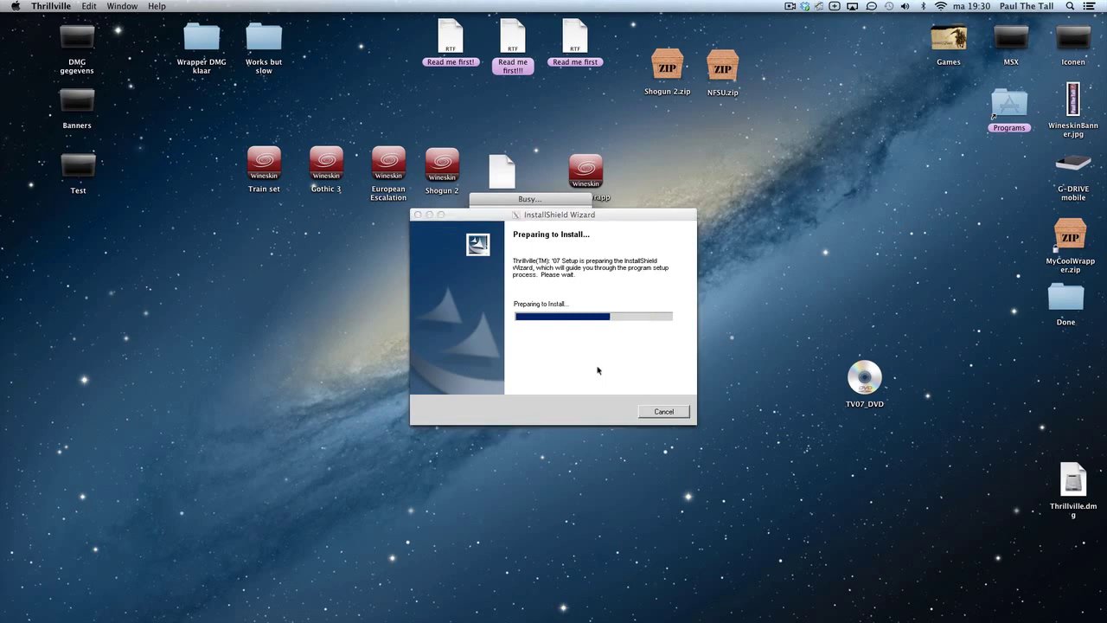
left_click(622, 413)
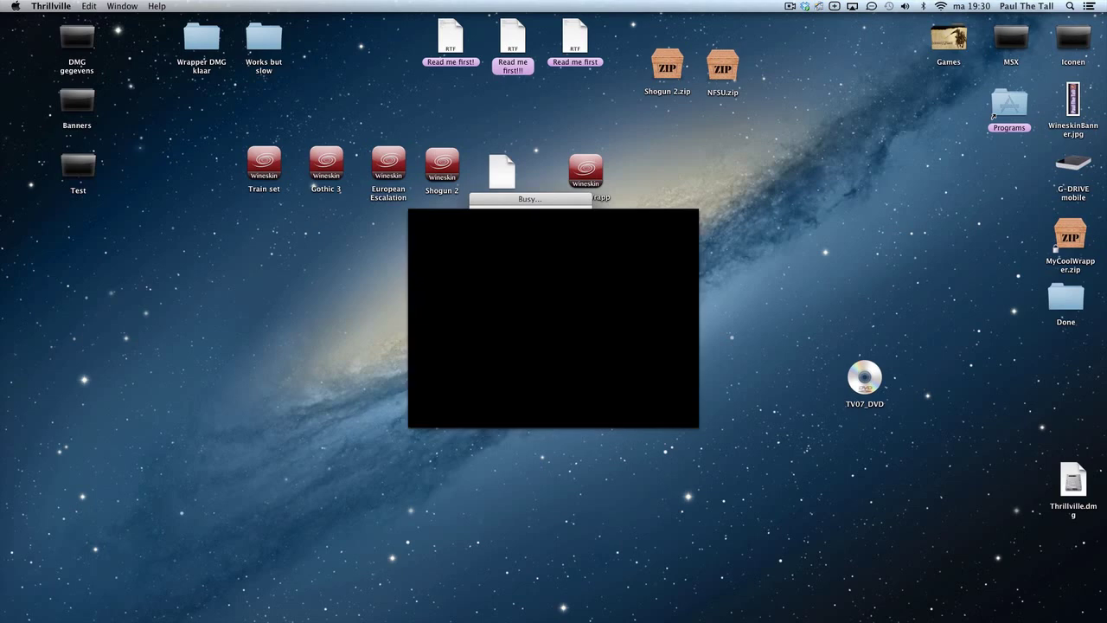
Accept the Thrillville '07 license agreement and start the installation with the Complete setup type
left_click(514, 369)
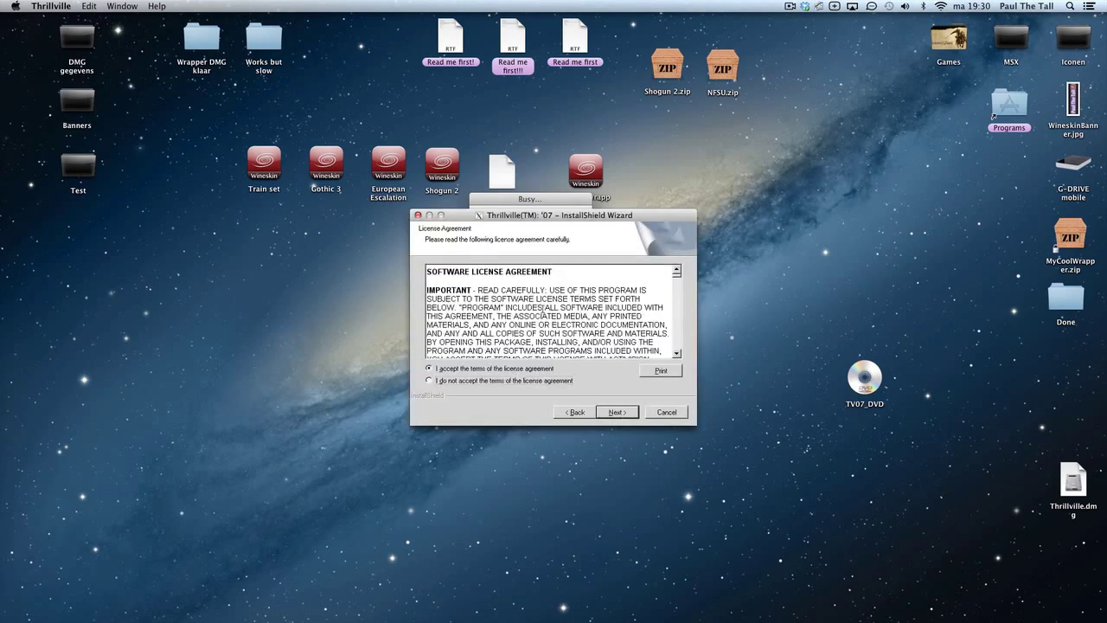
left_click(618, 413)
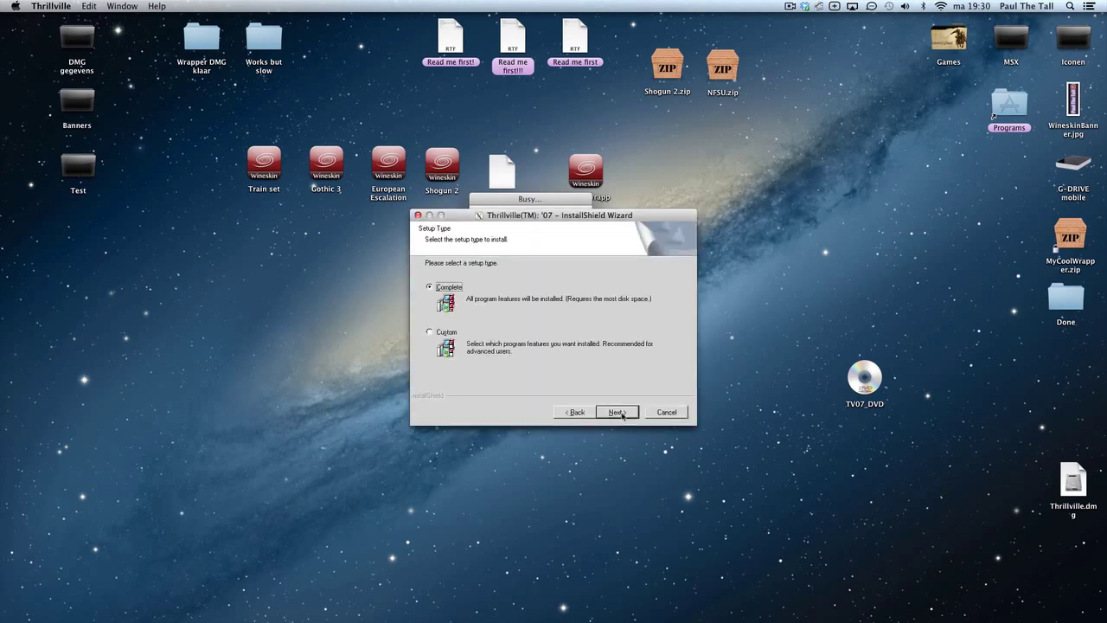
left_click(622, 413)
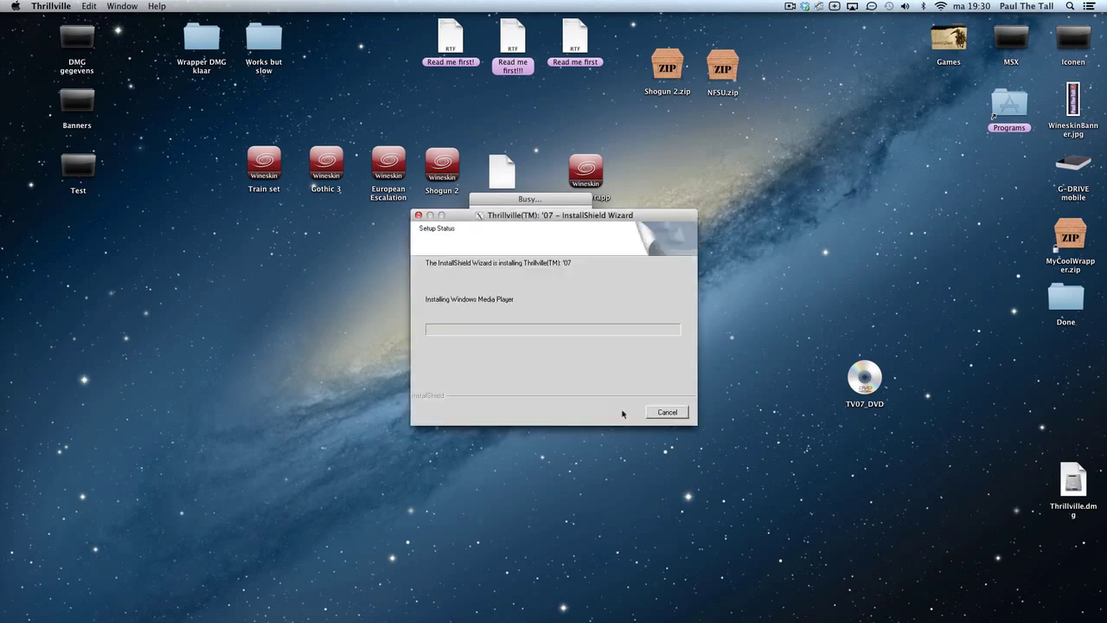
left_click(790, 6)
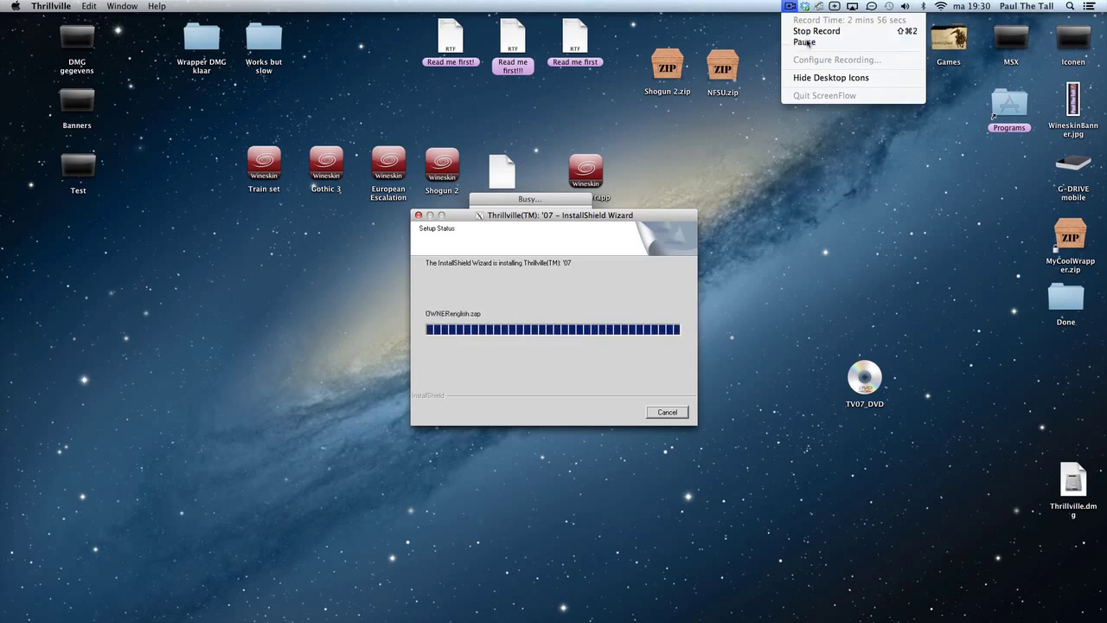
left_click(807, 42)
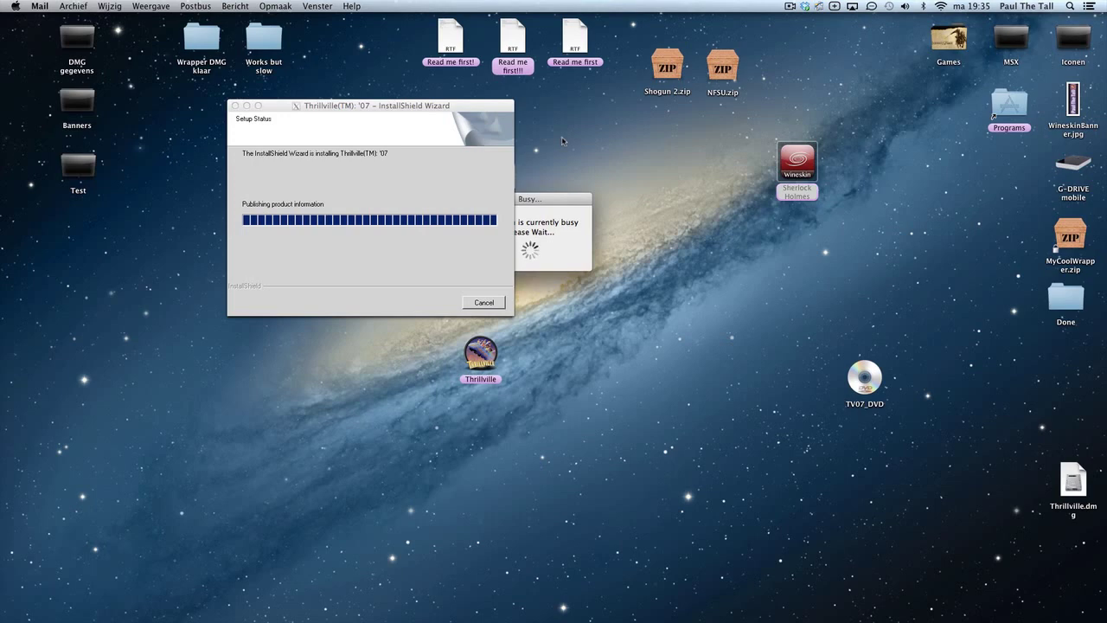
left_click(790, 6)
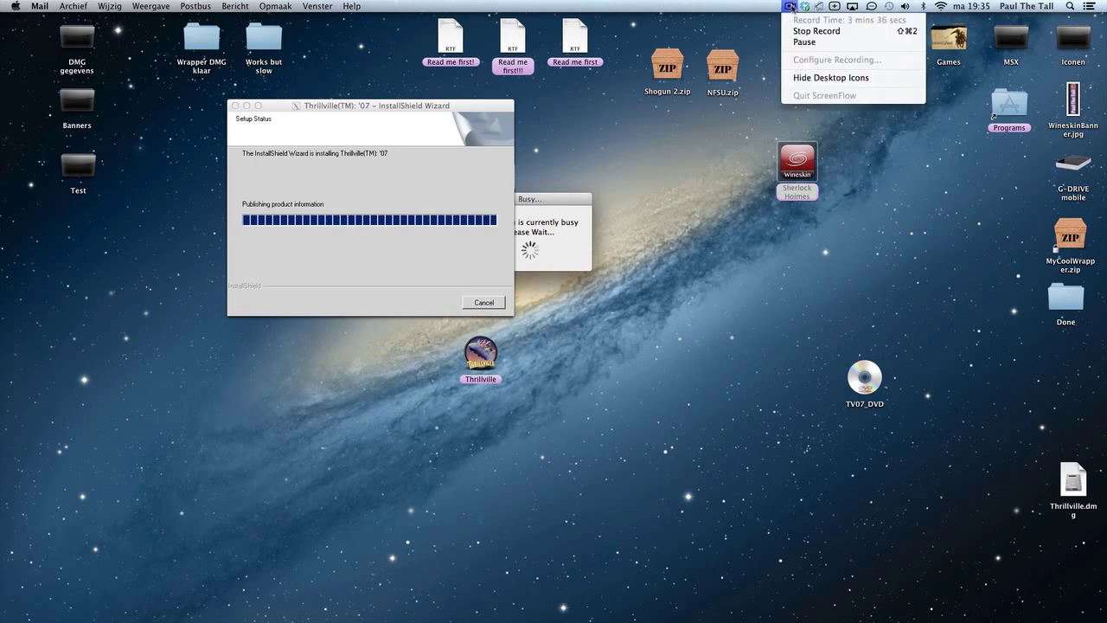
left_click(797, 31)
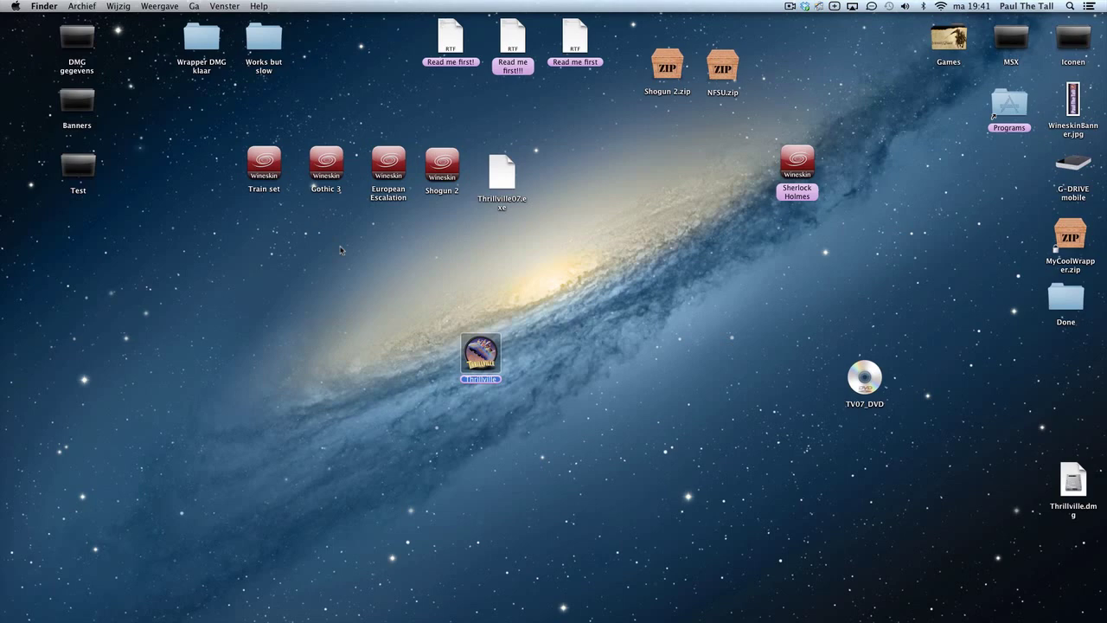
Check the Windows EXE path in the Thrillville wrapper's advanced Wineskin configuration, then close the configuration and the package contents
right_click(487, 354)
left_click(526, 369)
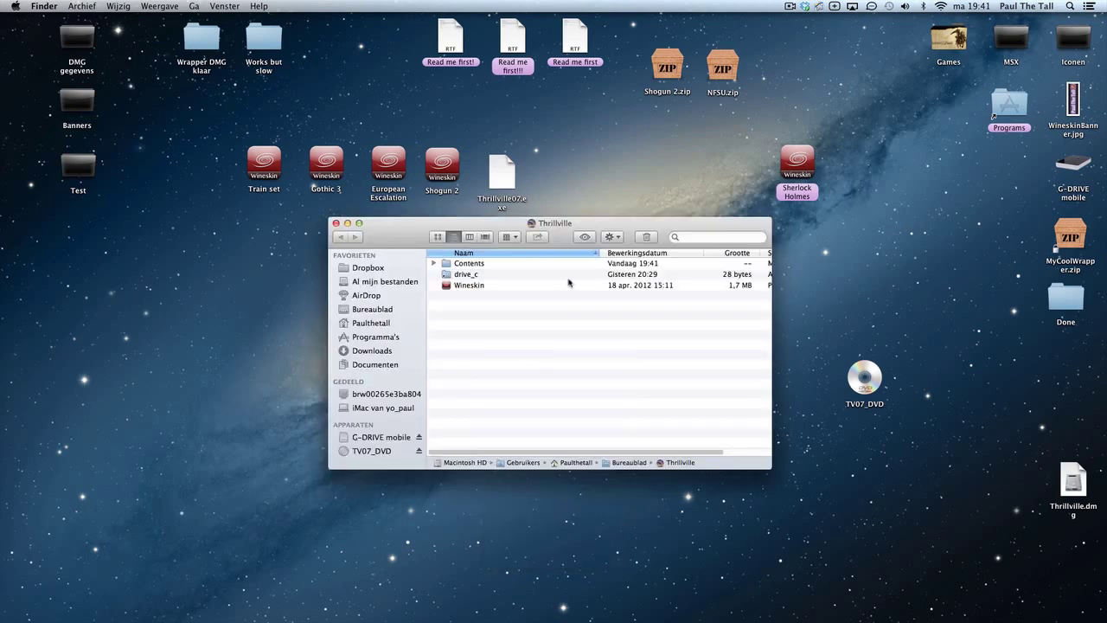
double_click(460, 286)
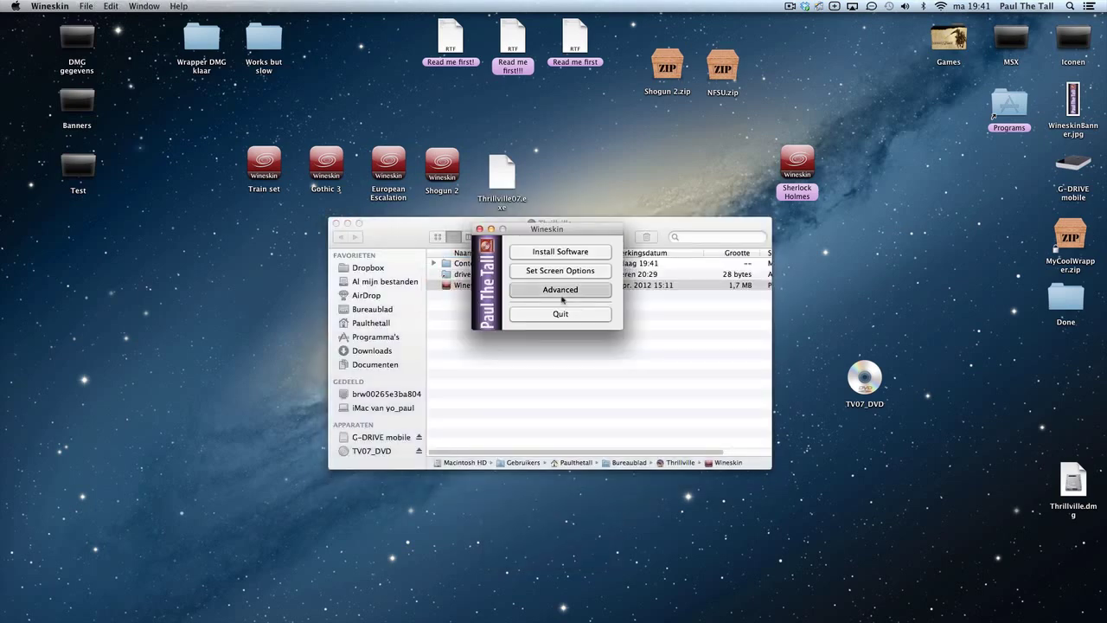
left_click(563, 286)
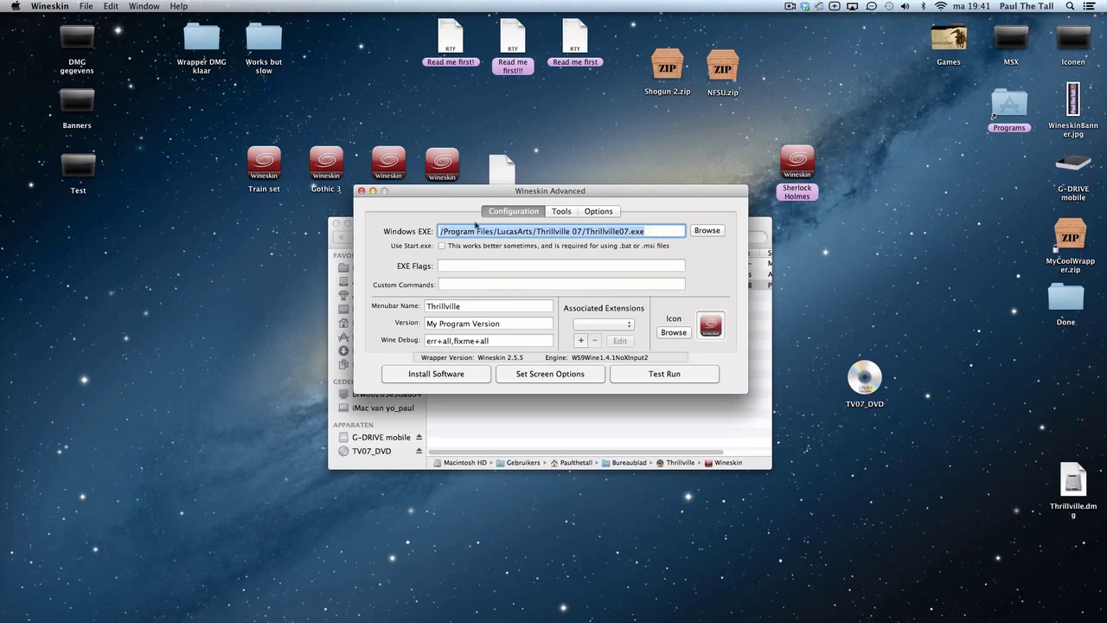
left_click(362, 191)
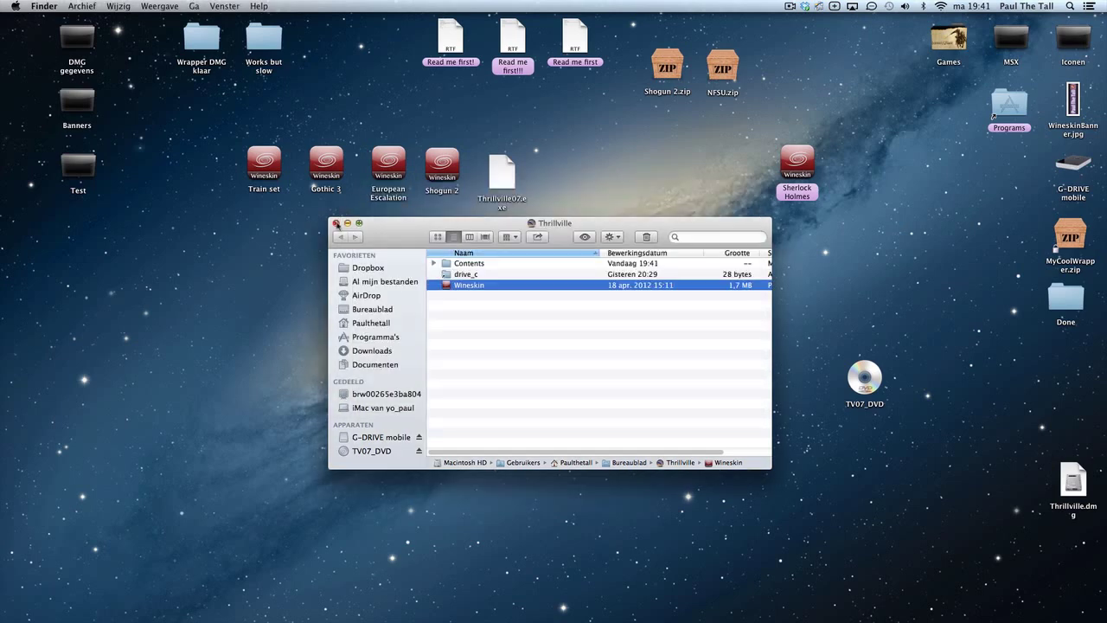
left_click(335, 223)
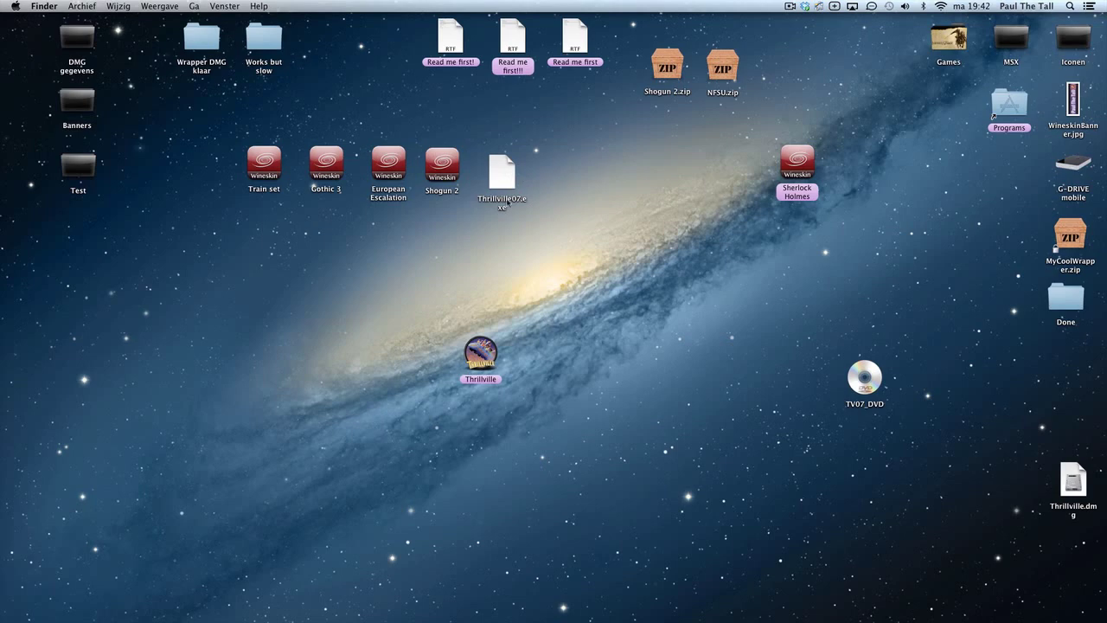
Move Thrillville07.exe aside on the desktop and open the wrapper's package contents at drive_c/Program Files/LucasArts/Thrillville 07
left_click_drag(502, 175, 630, 183)
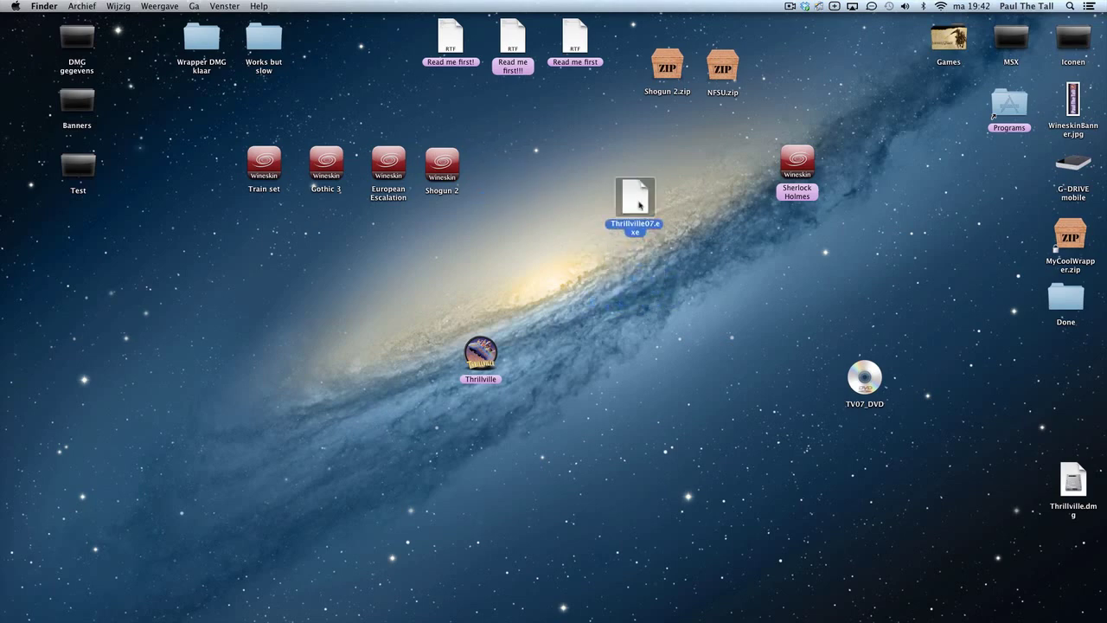
left_click(536, 291)
right_click(476, 351)
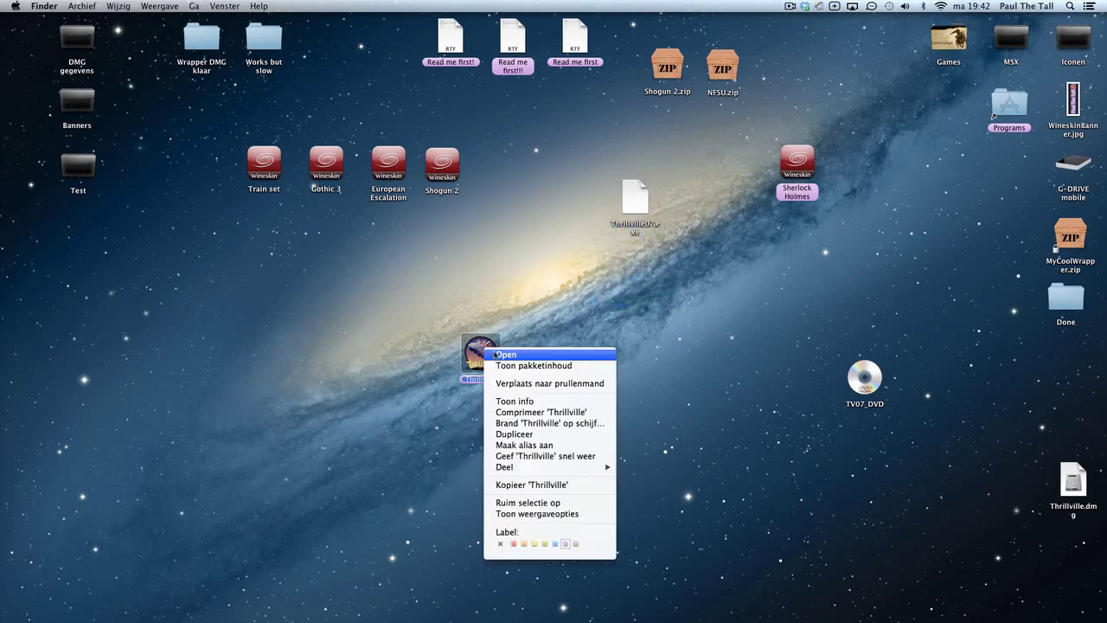
left_click(514, 366)
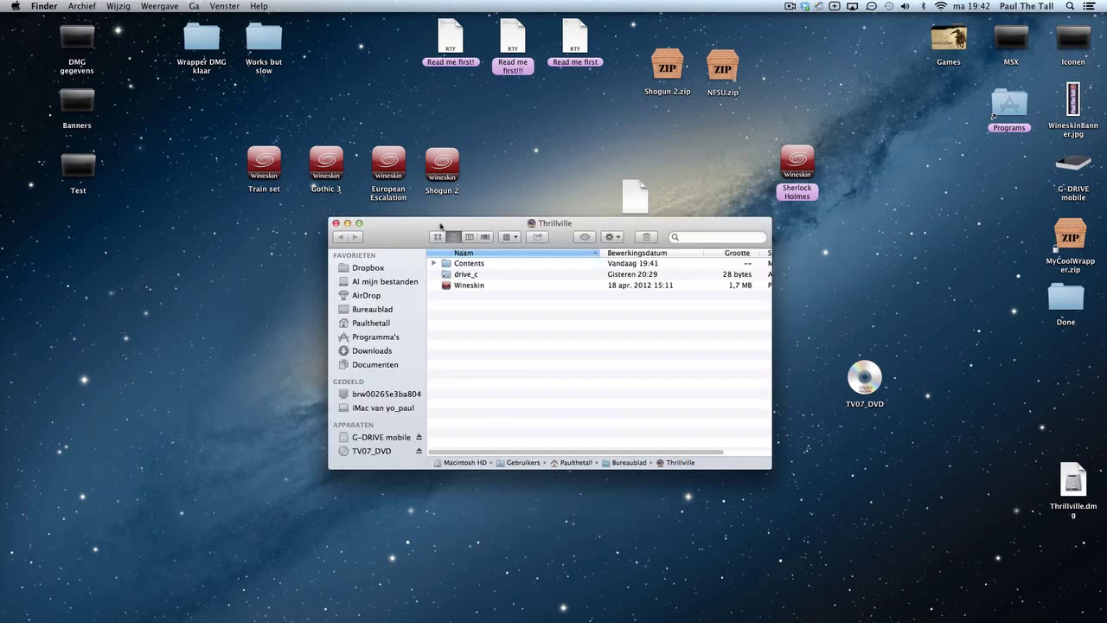
left_click_drag(424, 226, 421, 326)
left_click(464, 374)
double_click(464, 374)
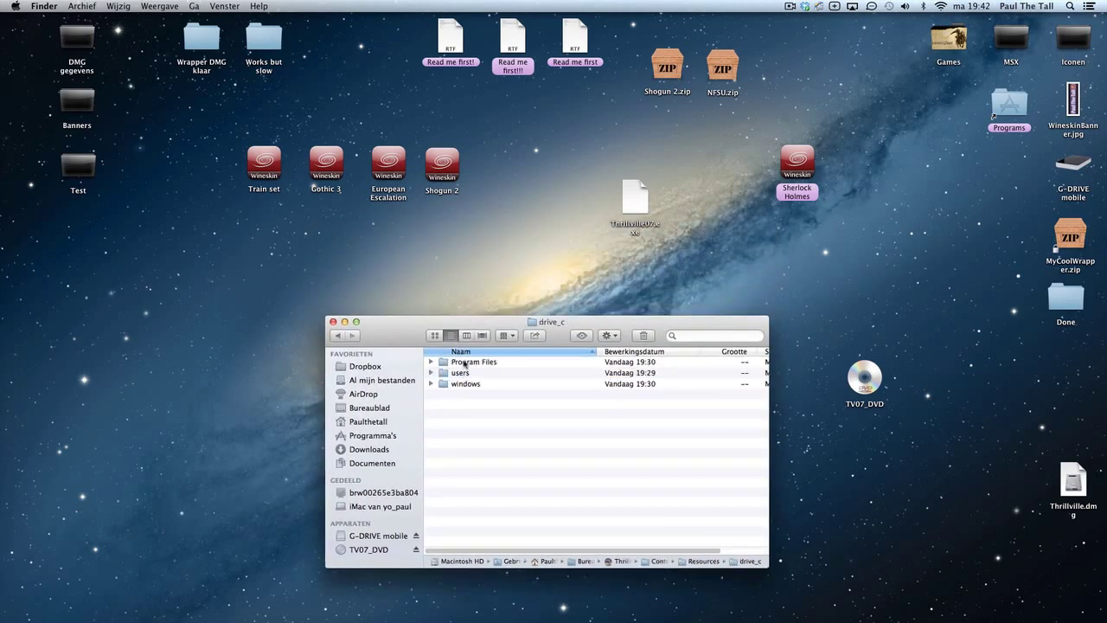
double_click(466, 363)
left_click(472, 386)
double_click(471, 387)
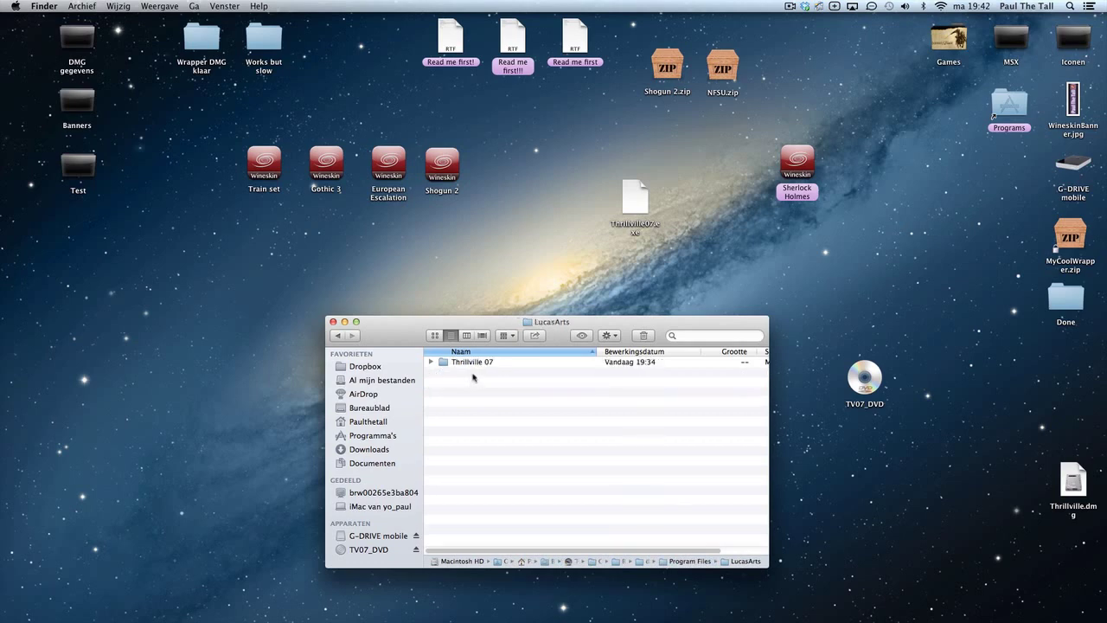
double_click(474, 364)
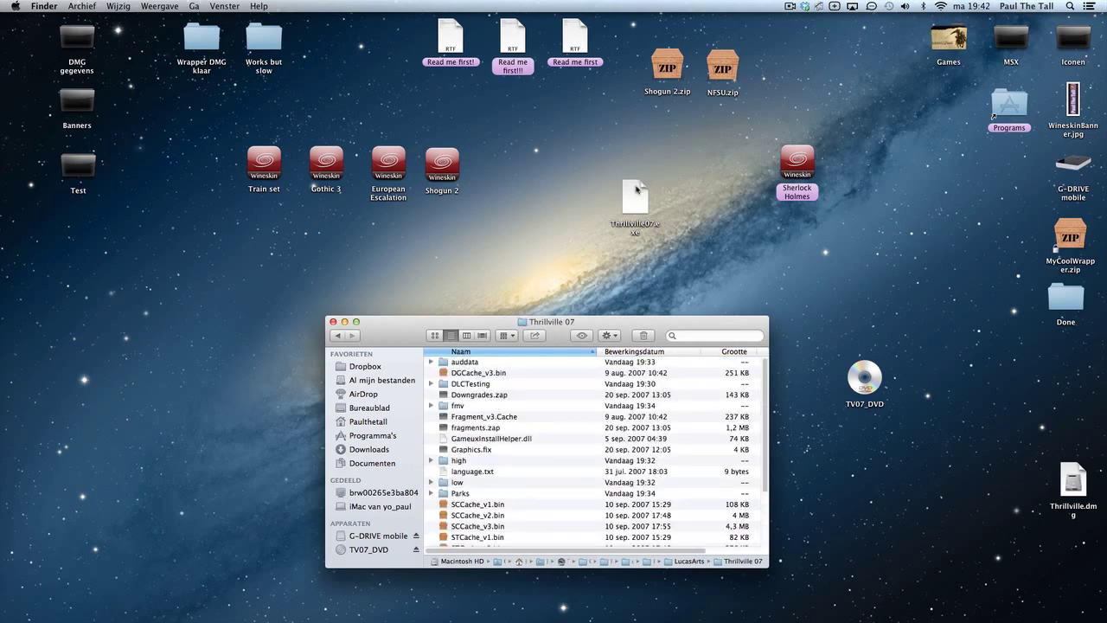
Replace Thrillville07.exe in the Thrillville 07 folder with the copy from the desktop and close the folder
left_click_drag(638, 192, 535, 436)
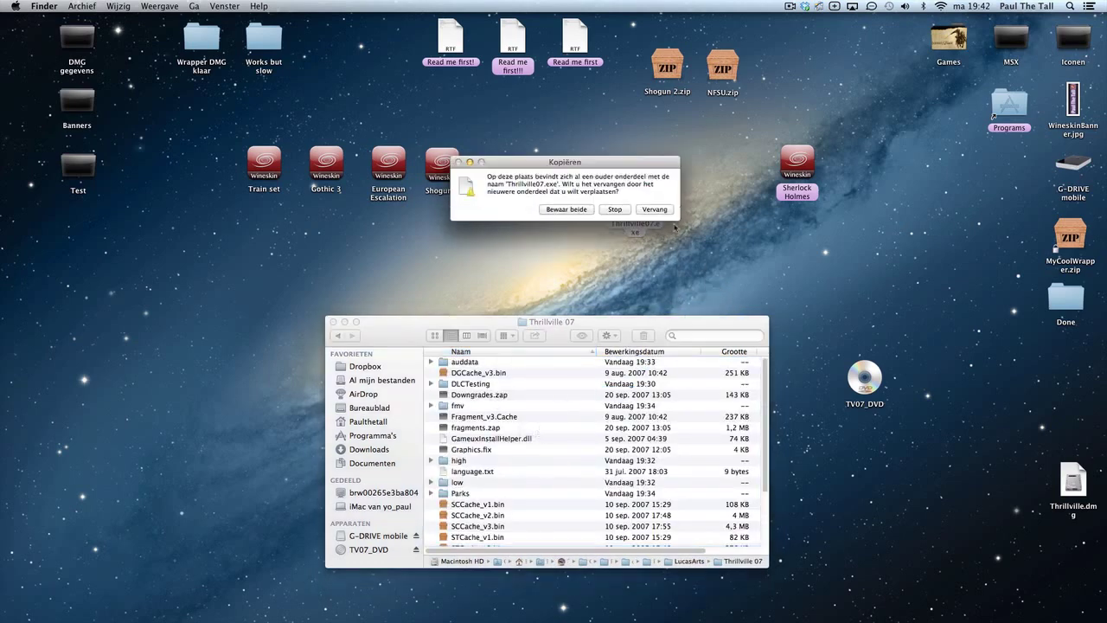
left_click(655, 209)
left_click(333, 322)
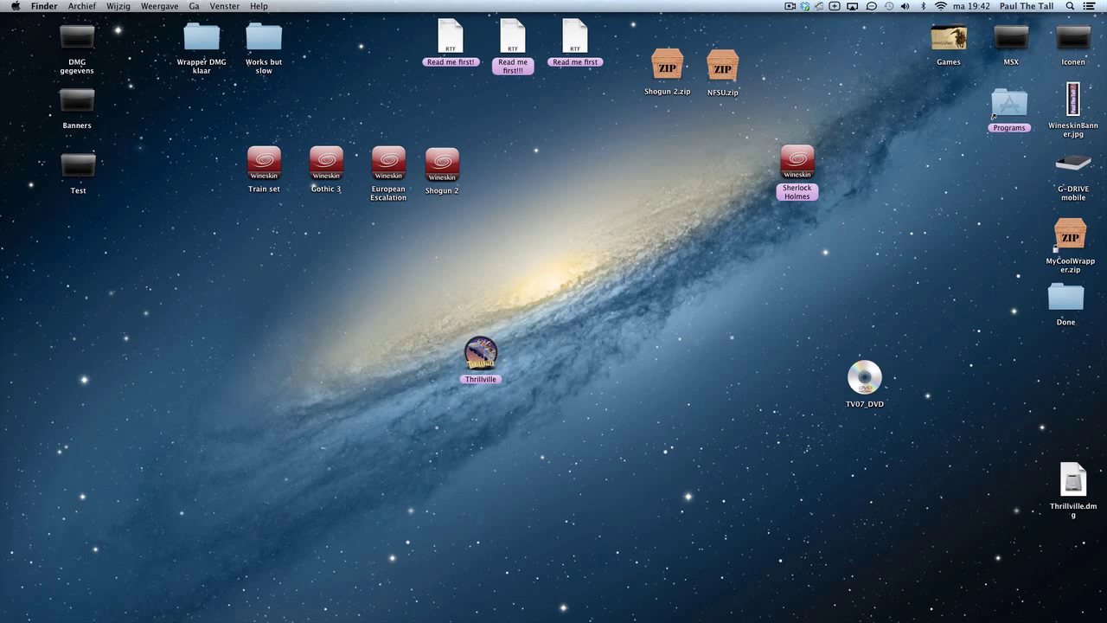
Launch the game from the Thrillville wrapper and begin a new game with Megan as the character
left_click(481, 353)
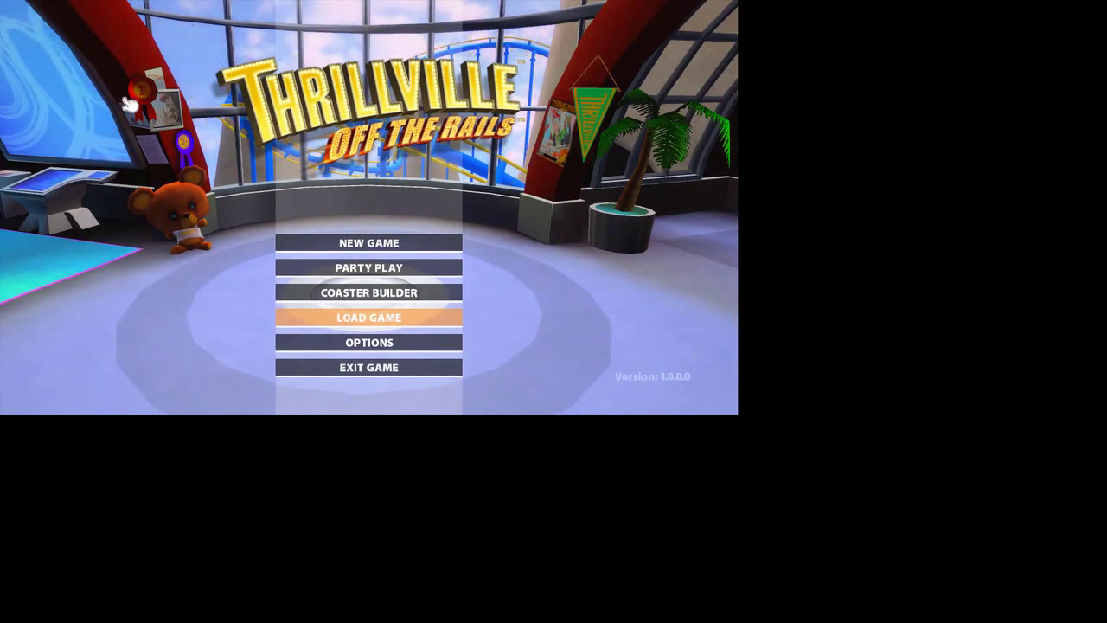
left_click(367, 248)
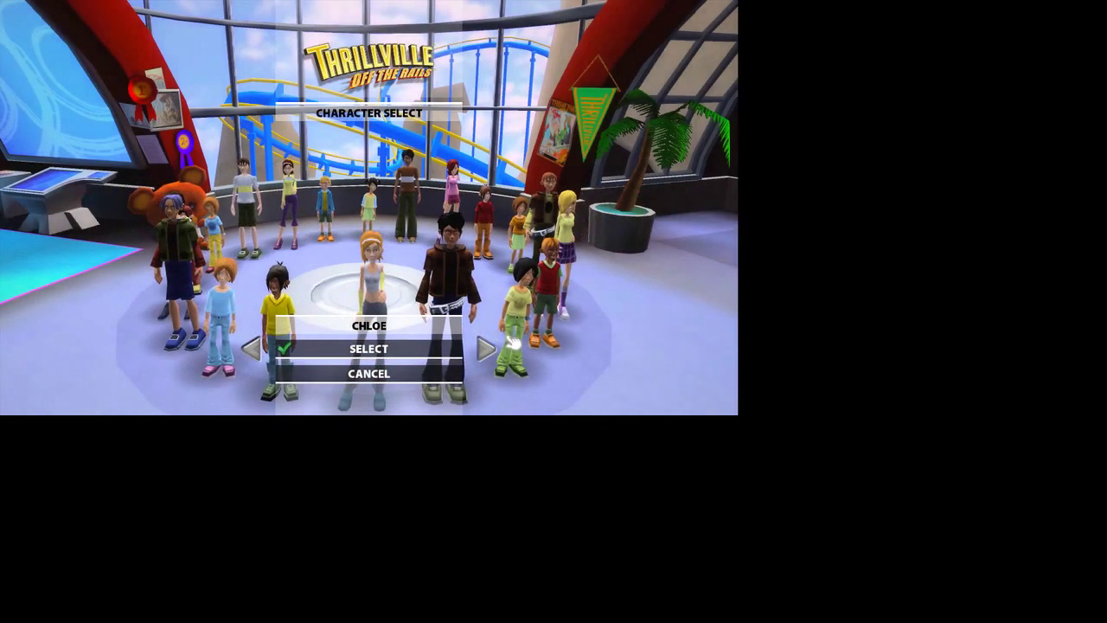
left_click(487, 350)
left_click(488, 351)
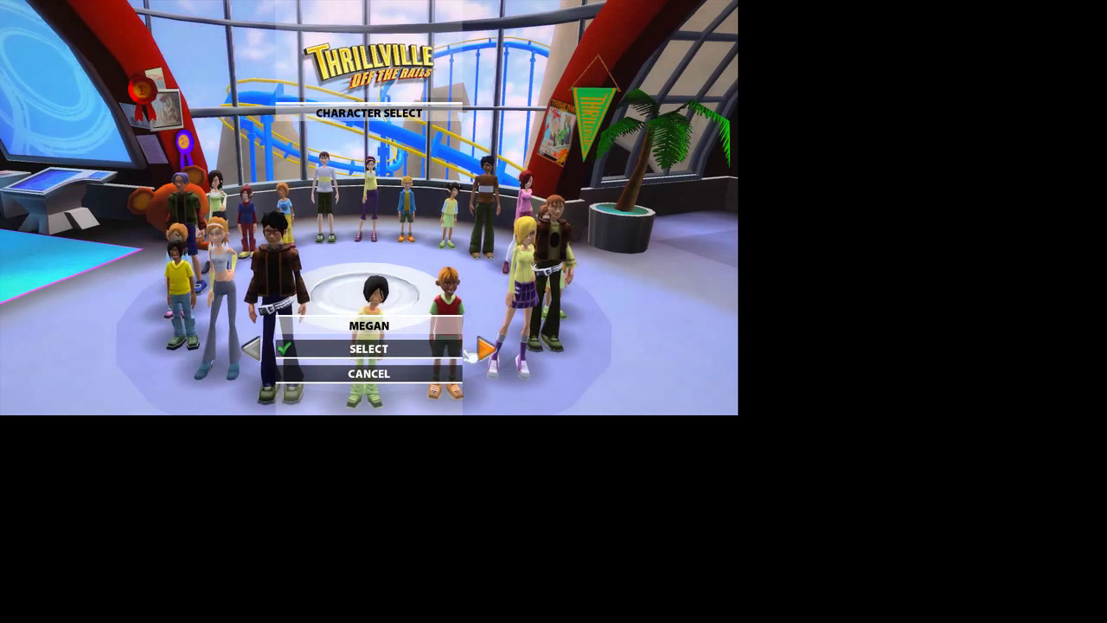
left_click(389, 352)
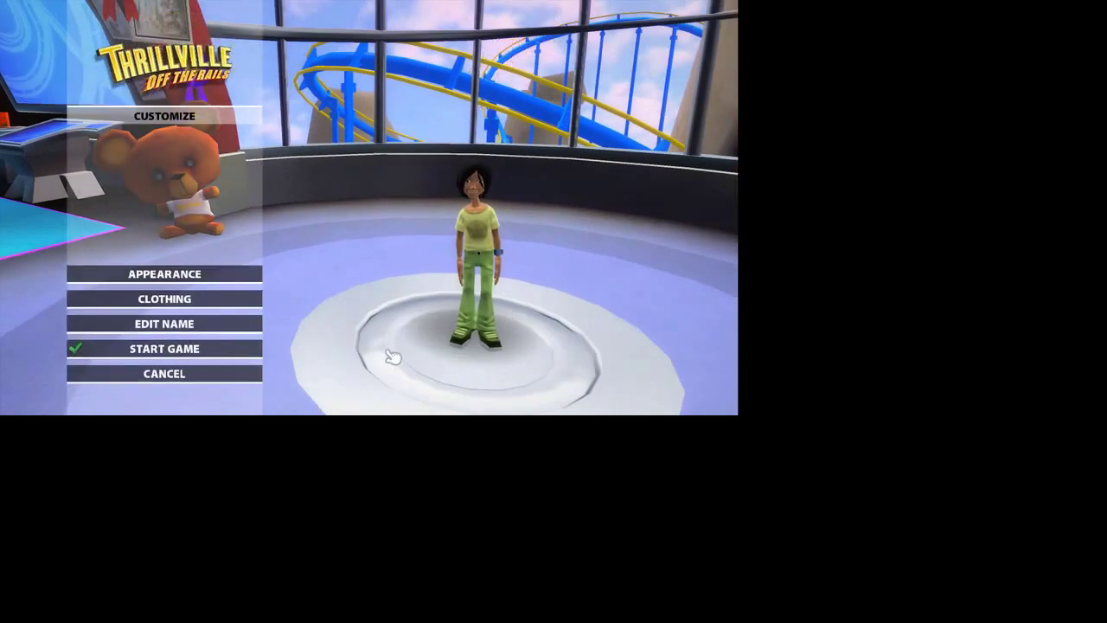
Customize the character's clothing with lower style 3/4, purple second upper color and pink-red upper color, keep the changes and start the game
left_click(173, 300)
left_click(250, 249)
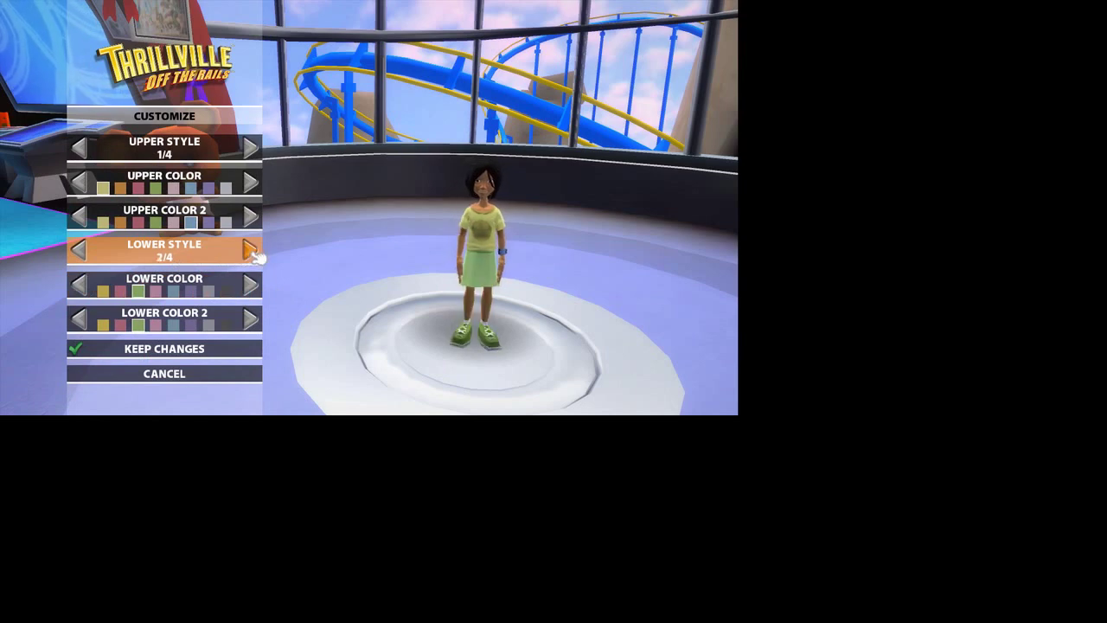
left_click(250, 249)
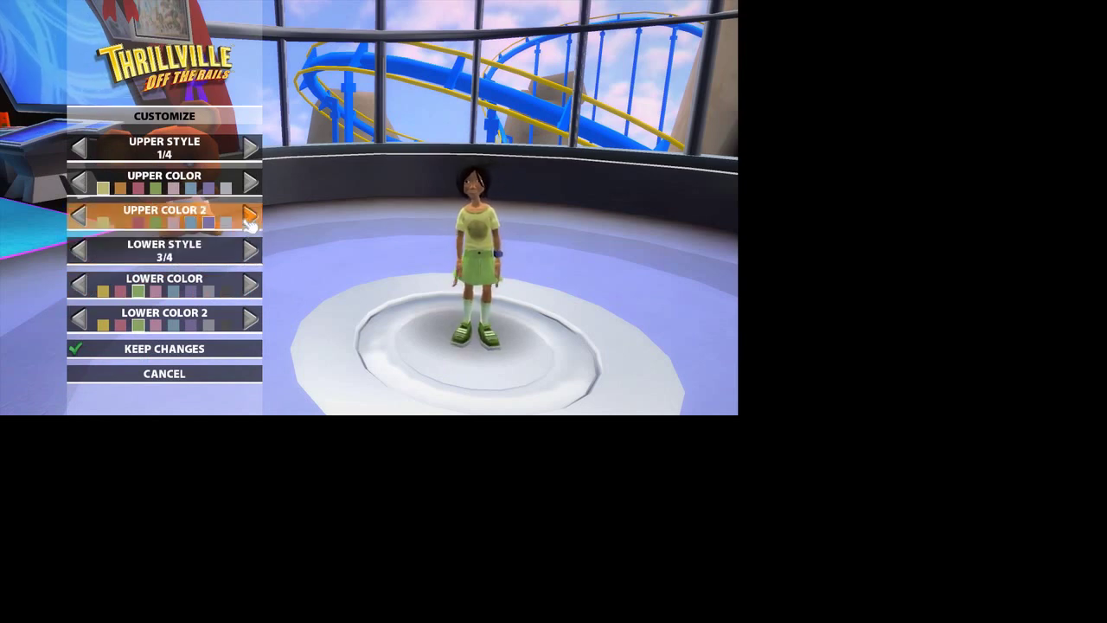
left_click(249, 216)
left_click(250, 182)
left_click(250, 181)
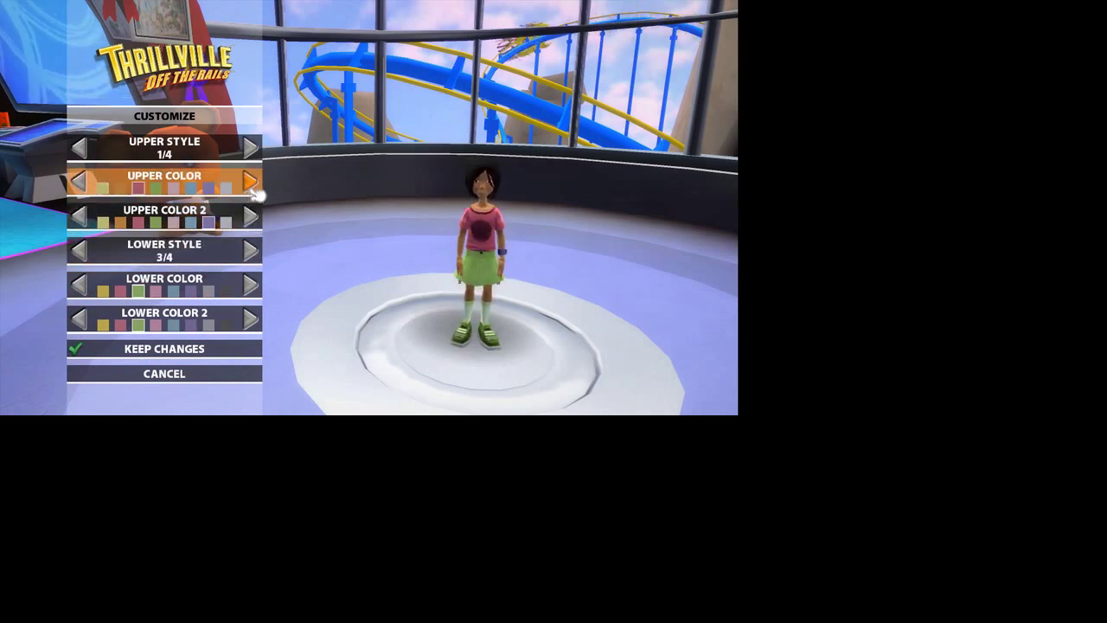
left_click(158, 350)
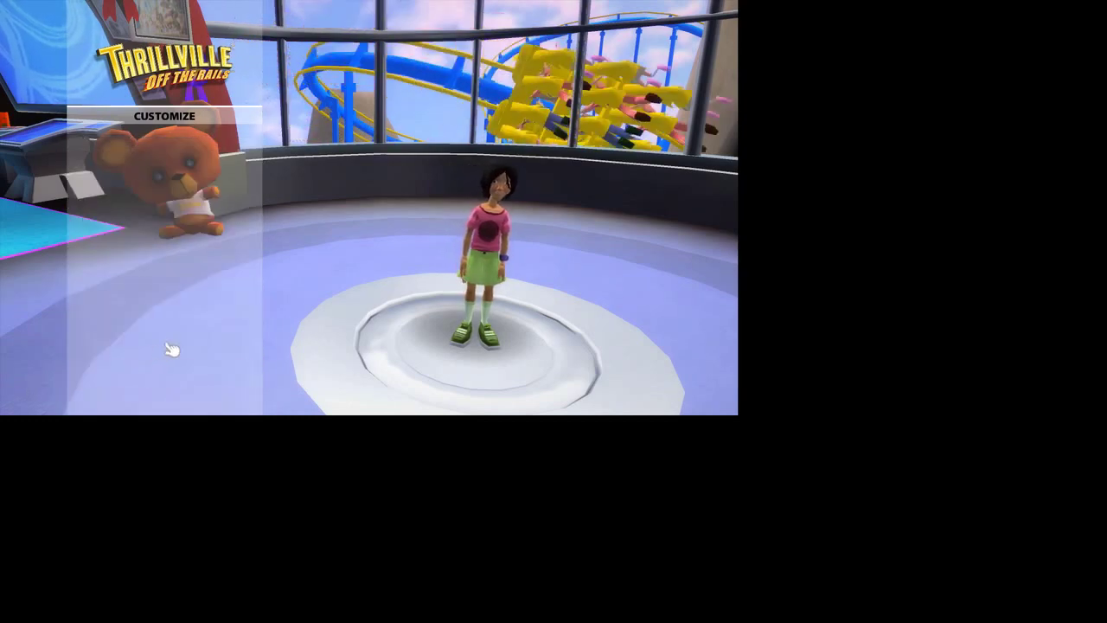
left_click(180, 355)
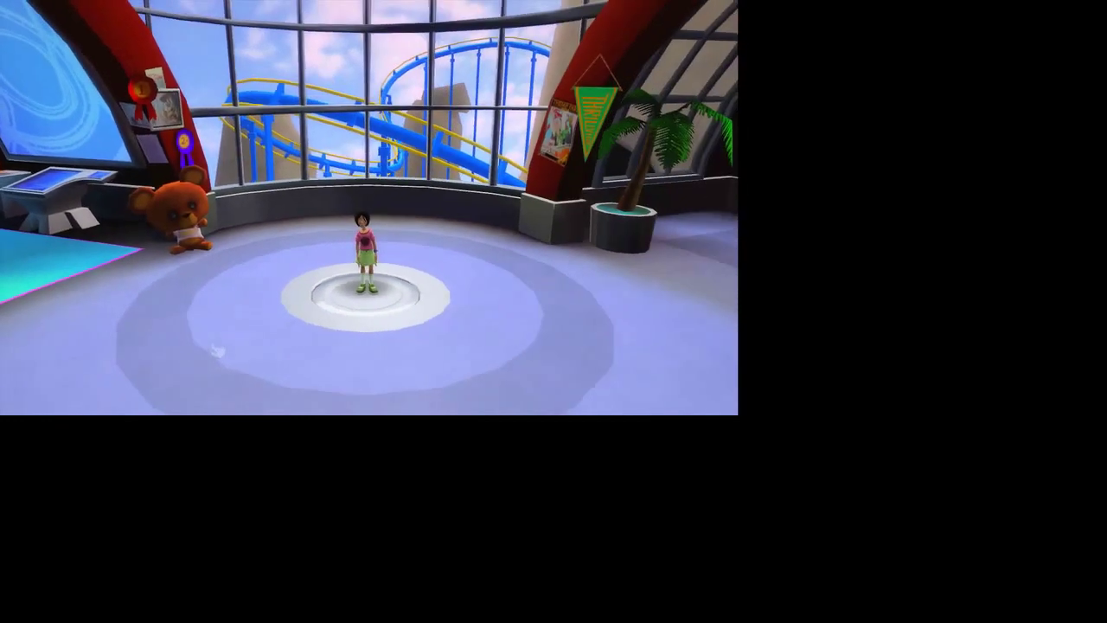